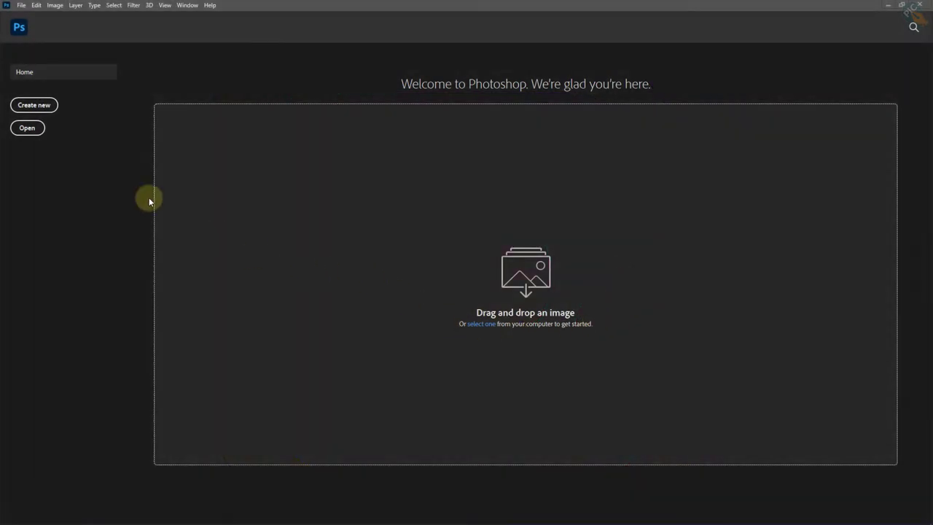
Create a new document in pixels: width 3000, height 2000, resolution 300
{"action": "left_click", "coordinate": [21, 7]}
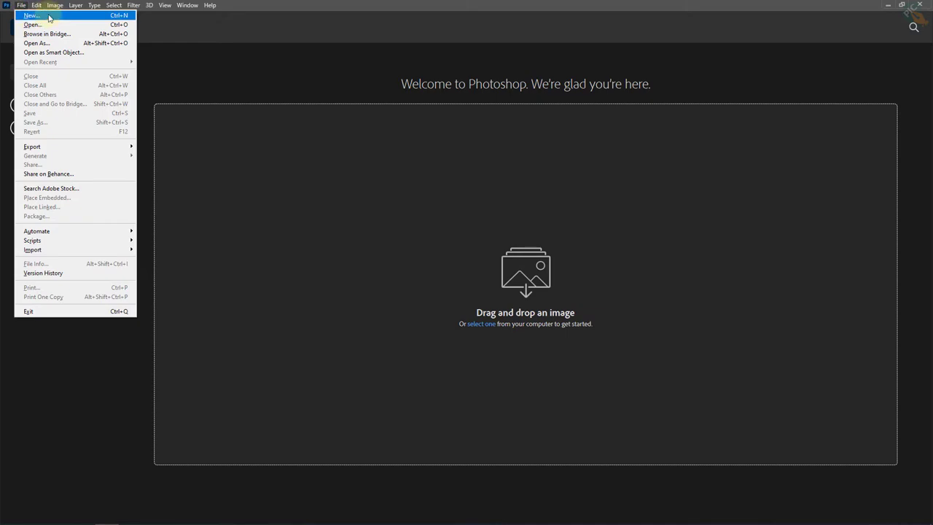
{"action": "left_click", "coordinate": [48, 15]}
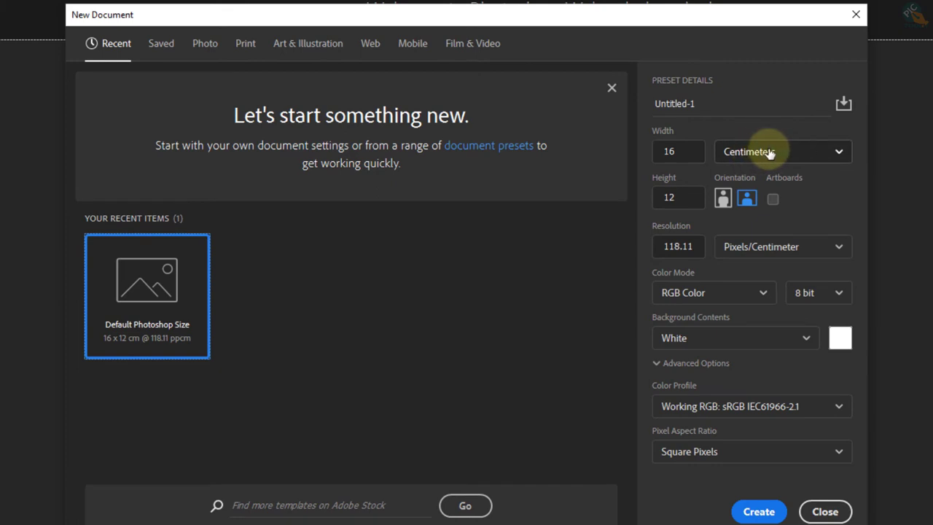
{"action": "left_click", "coordinate": [769, 151]}
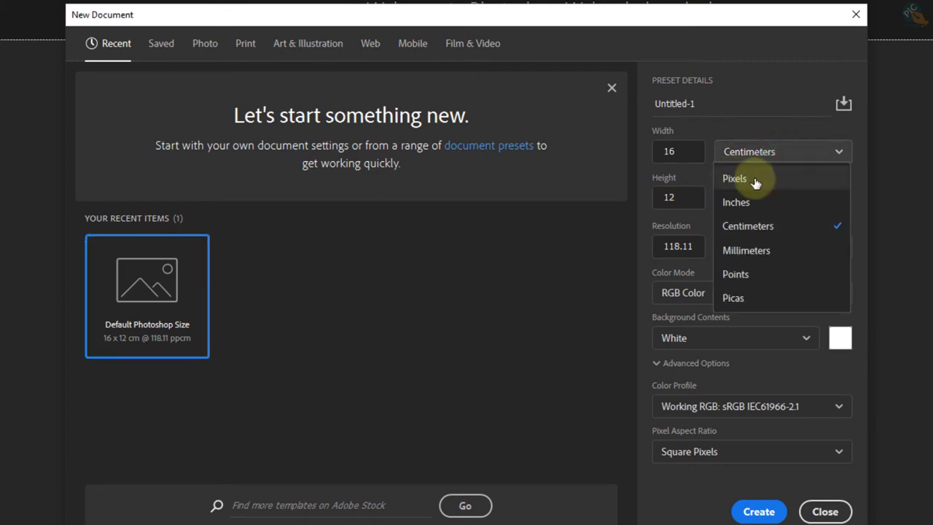
{"action": "left_click", "coordinate": [755, 181]}
{"action": "left_click", "coordinate": [691, 152]}
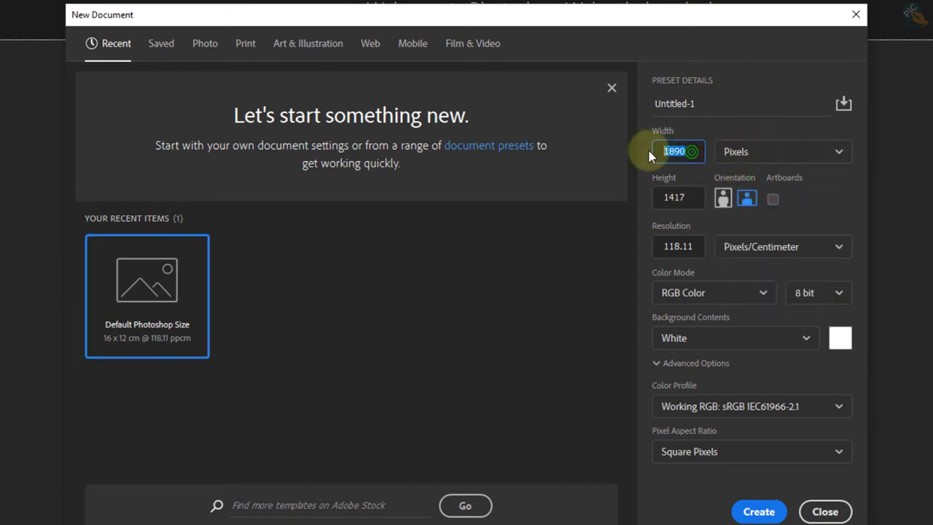
{"action": "type", "text": "3000"}
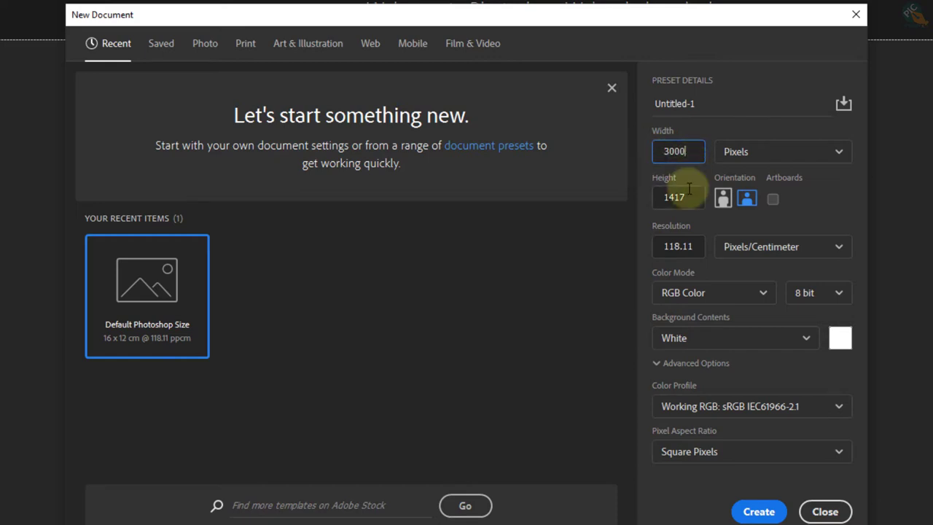
{"action": "left_click", "coordinate": [686, 197]}
{"action": "type", "text": "200"}
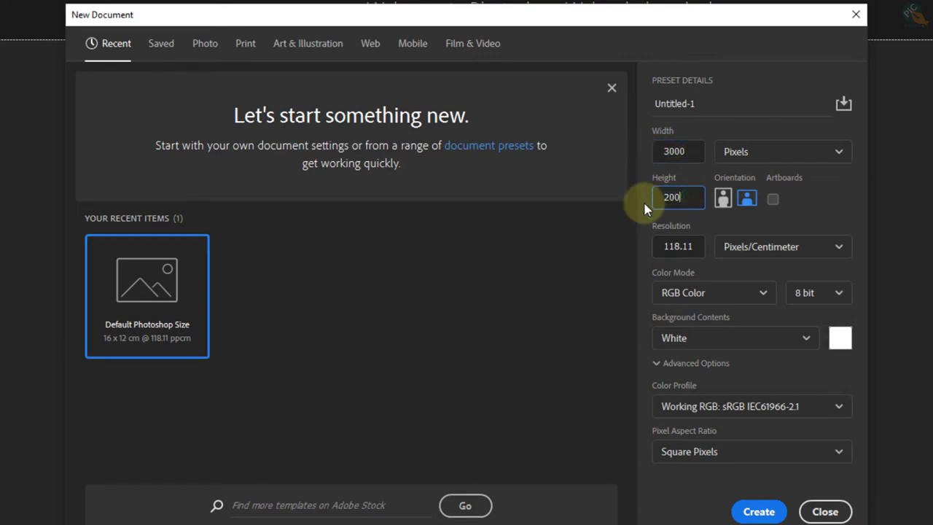
{"action": "type", "text": "0"}
{"action": "left_click", "coordinate": [691, 246]}
{"action": "left_click_drag", "start_coordinate": [691, 246], "coordinate": [645, 247]}
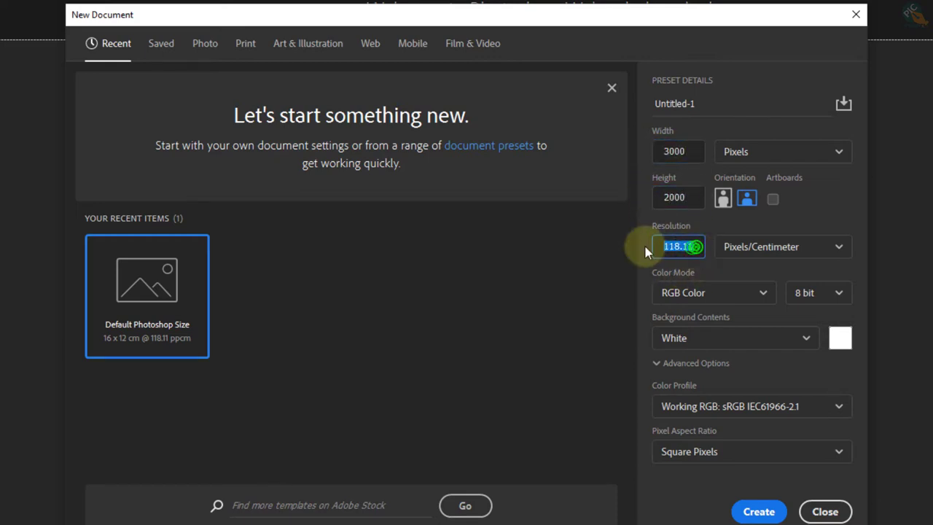
{"action": "type", "text": "300"}
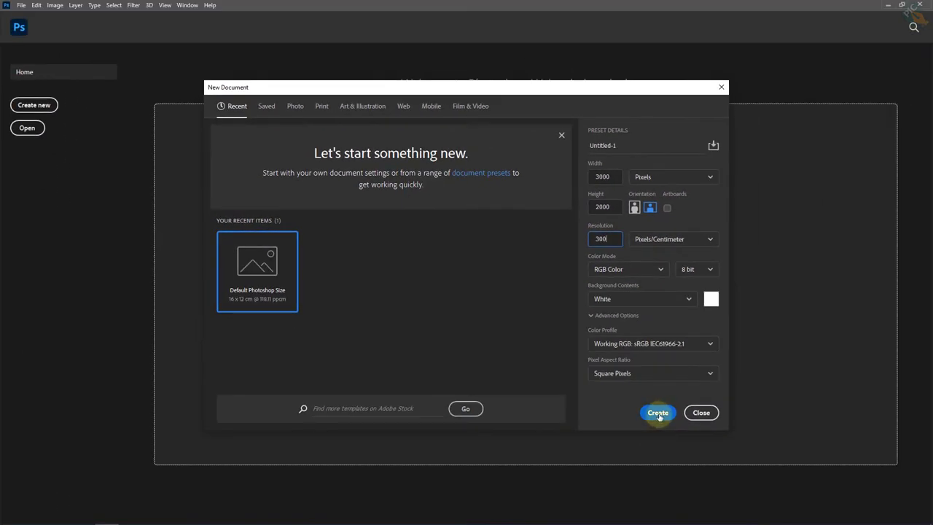
{"action": "left_click", "coordinate": [658, 412]}
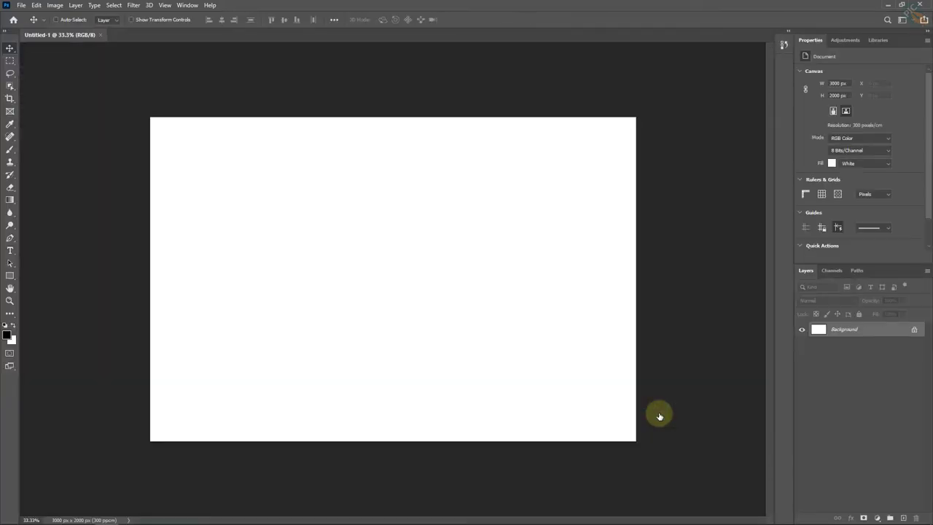
Fit the whole canvas in the window and turn on the rulers
{"action": "key", "text": "ctrl+0"}
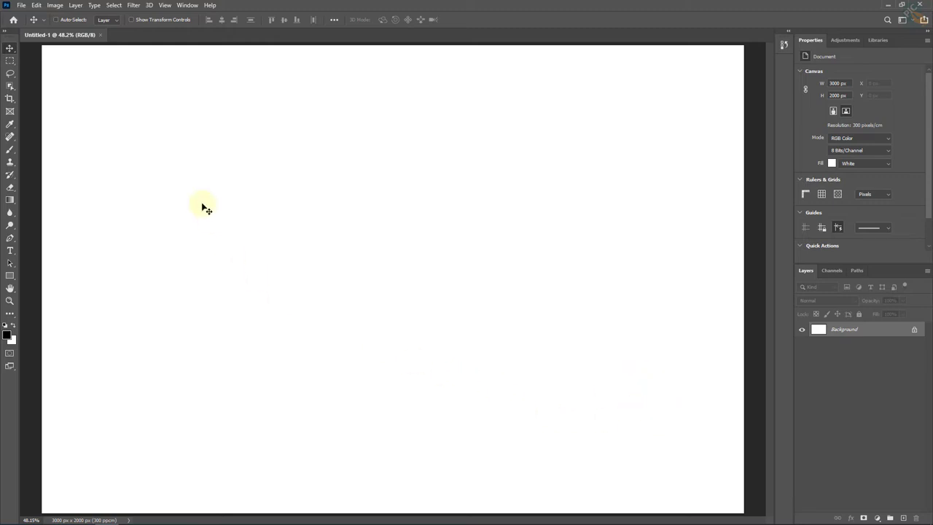
{"action": "left_click", "coordinate": [165, 5]}
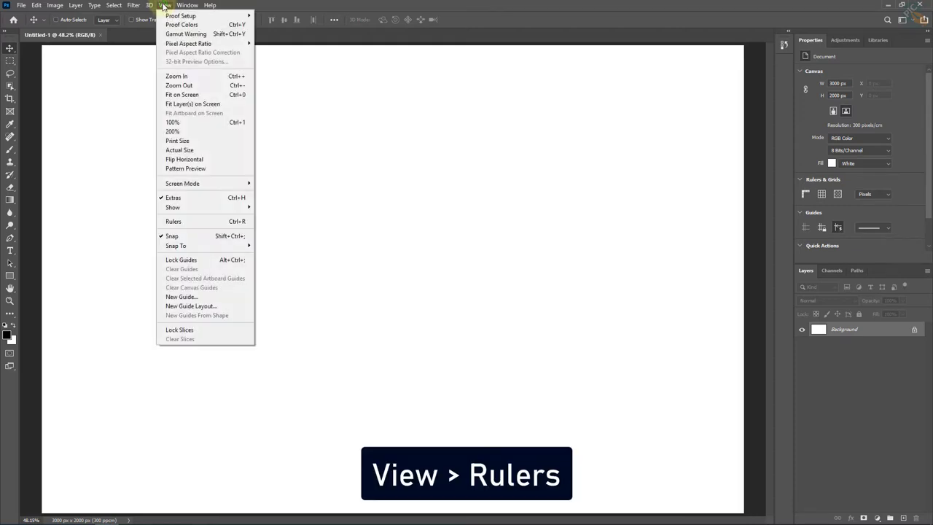
{"action": "left_click", "coordinate": [185, 221]}
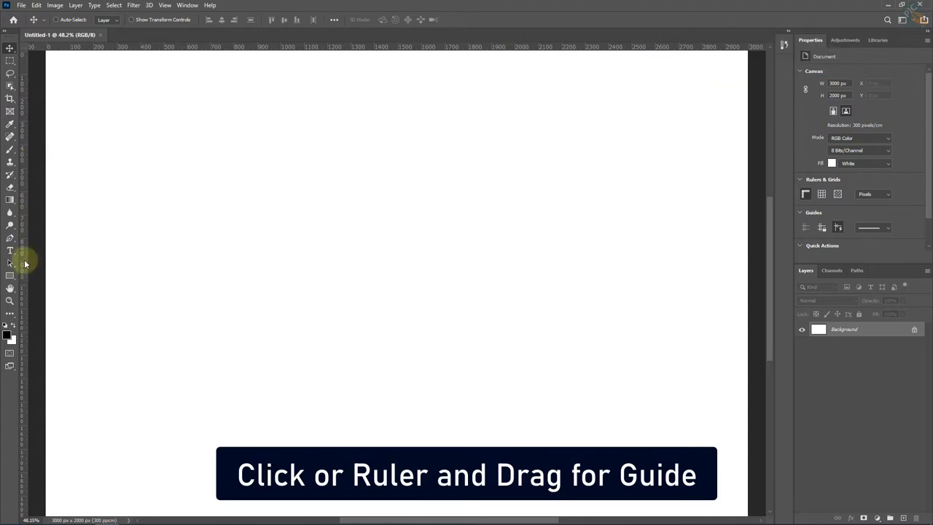
Drag guides to the canvas centre: vertical at 1500 px, horizontal at 1000 px
{"action": "left_click_drag", "start_coordinate": [24, 264], "coordinate": [400, 263]}
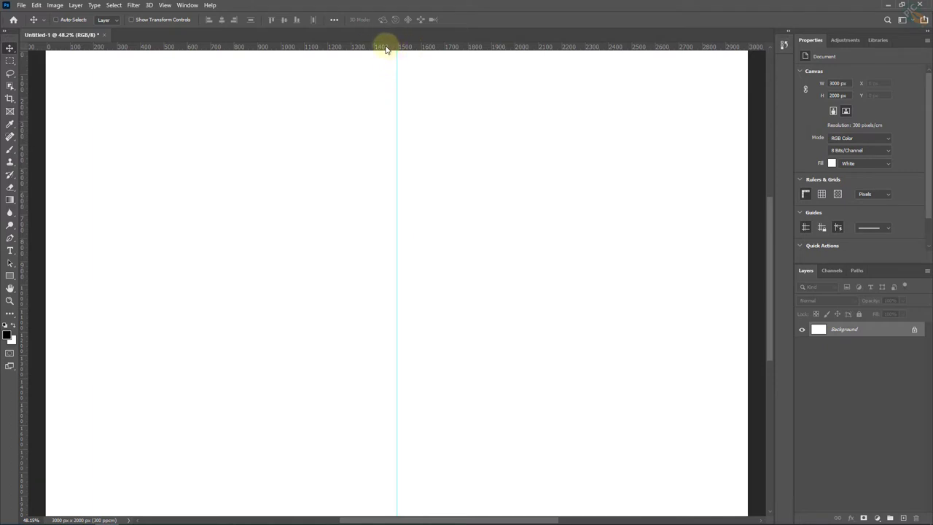
{"action": "left_click_drag", "start_coordinate": [386, 48], "coordinate": [406, 284]}
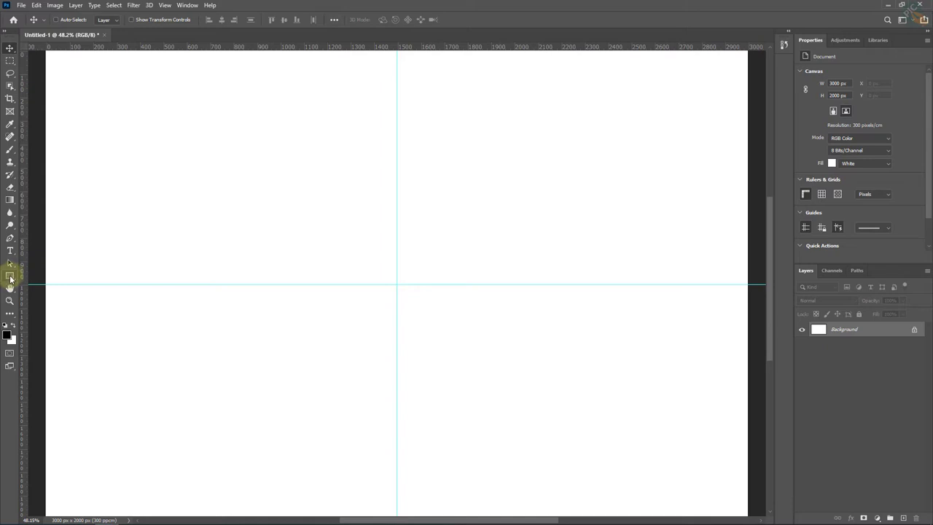
{"action": "left_click", "coordinate": [10, 277]}
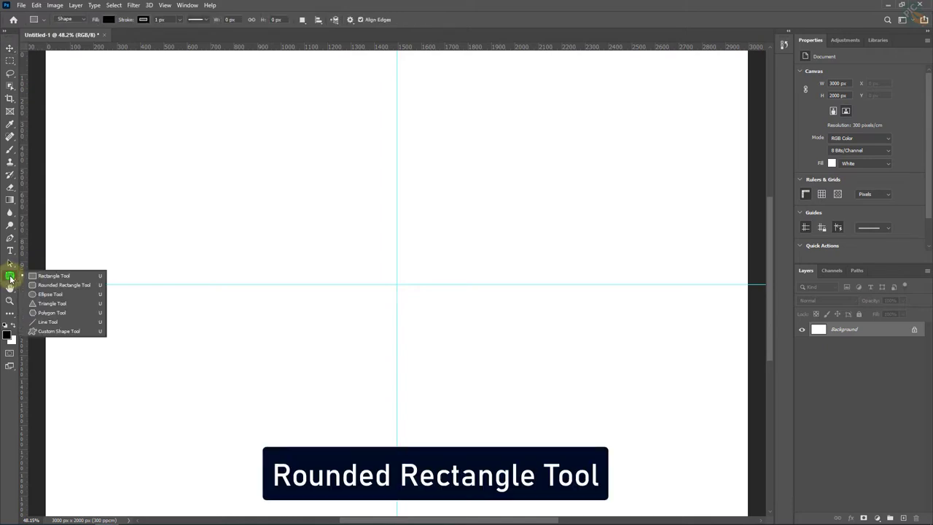
Draw a 1524 × 1524 px rounded square with the Rounded Rectangle tool over the guides
{"action": "left_click", "coordinate": [65, 285]}
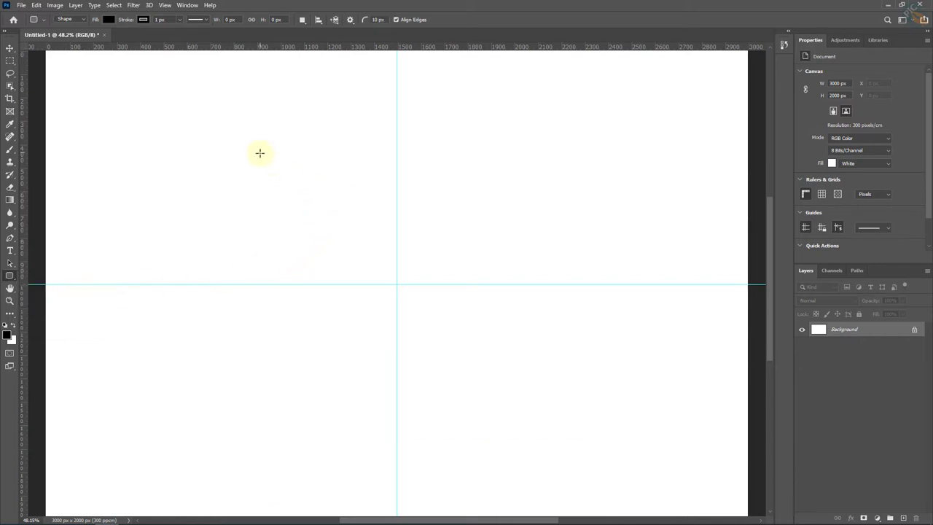
{"action": "left_click_drag", "start_coordinate": [260, 154], "coordinate": [597, 466]}
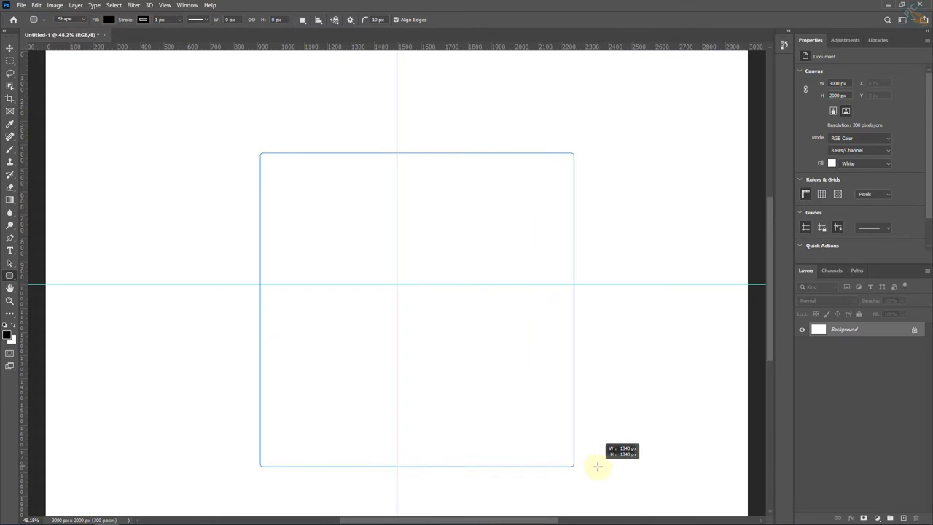
{"action": "left_click_drag", "start_coordinate": [596, 466], "coordinate": [582, 438]}
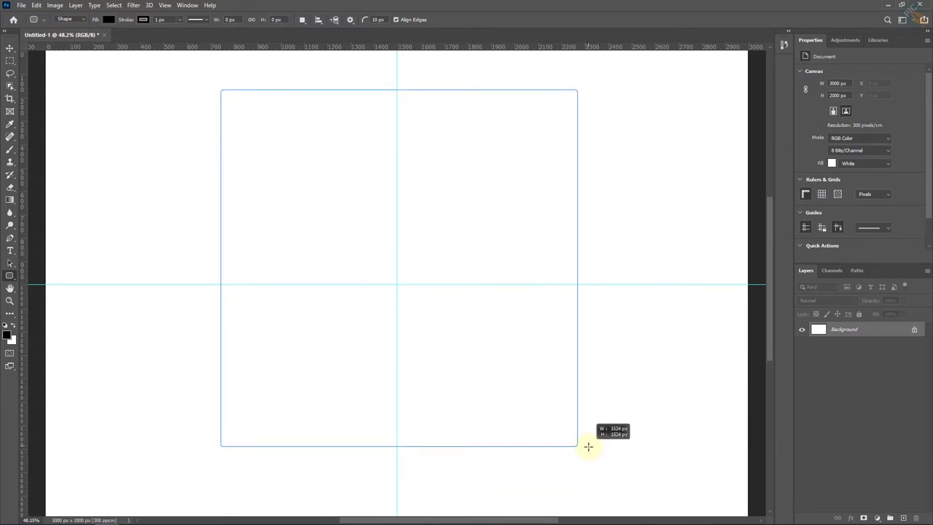
{"action": "left_click_drag", "start_coordinate": [582, 438], "coordinate": [589, 443]}
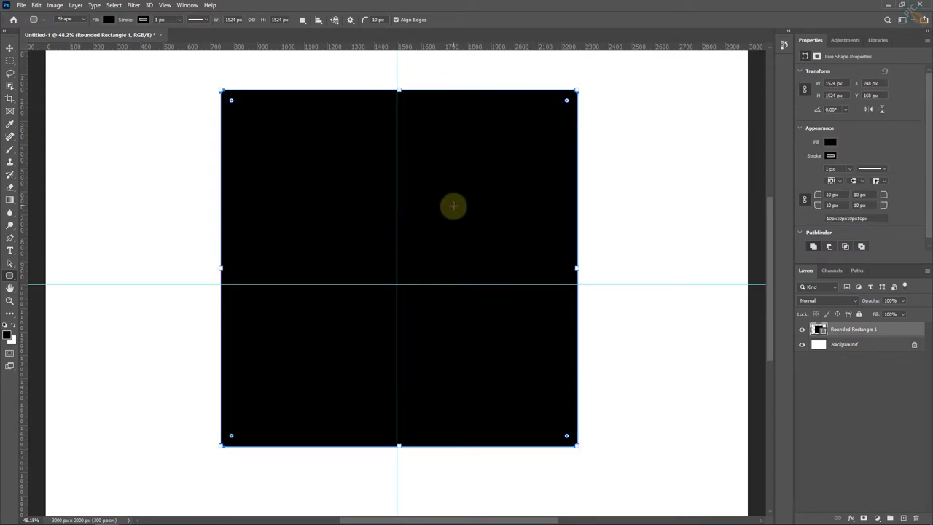
Set the square's fill to No Color and its stroke width to 5 px
{"action": "left_click", "coordinate": [109, 19]}
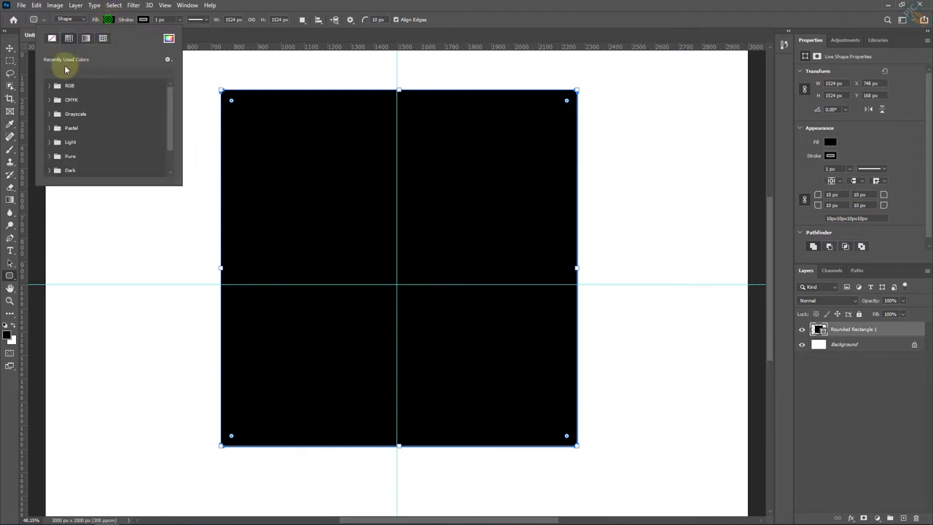
{"action": "left_click", "coordinate": [51, 38]}
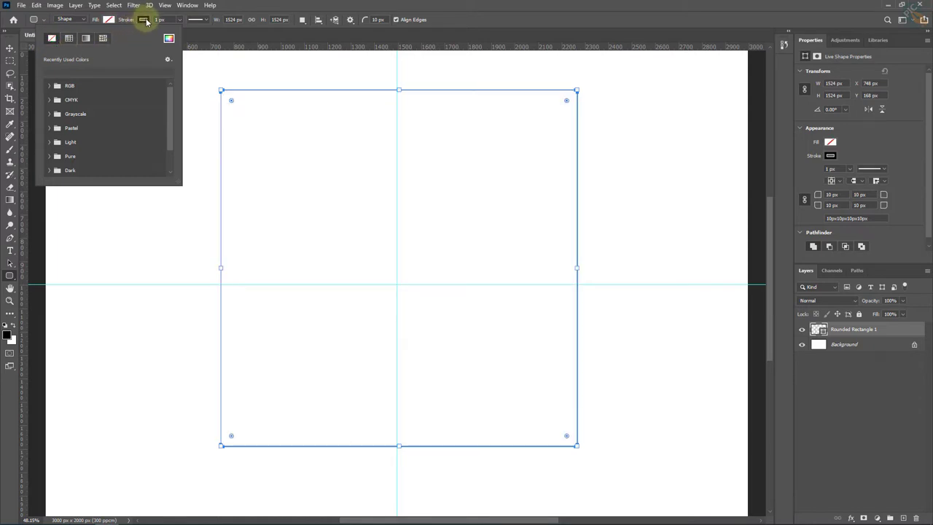
{"action": "left_click", "coordinate": [170, 20]}
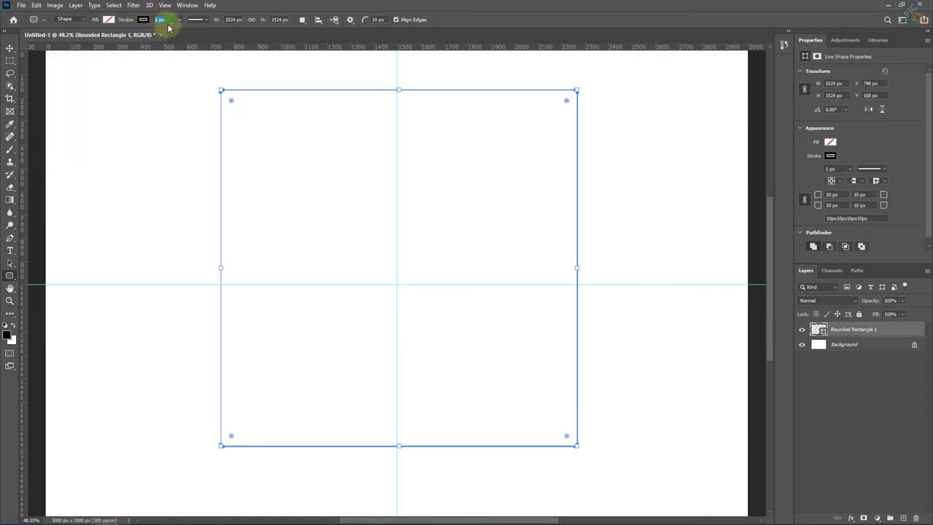
{"action": "type", "text": "5"}
{"action": "key", "text": "Return"}
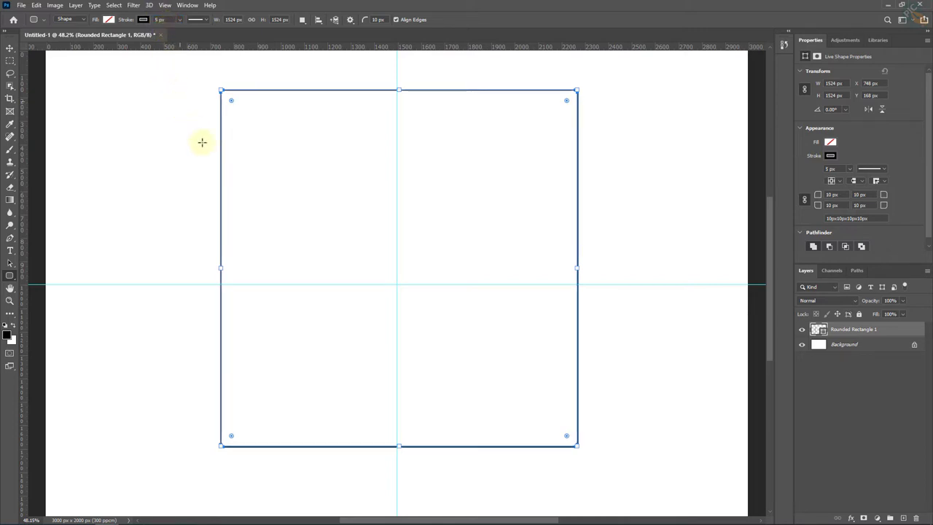
In the Properties panel, give all four corners of the square a 406 px radius
{"action": "left_click", "coordinate": [188, 6]}
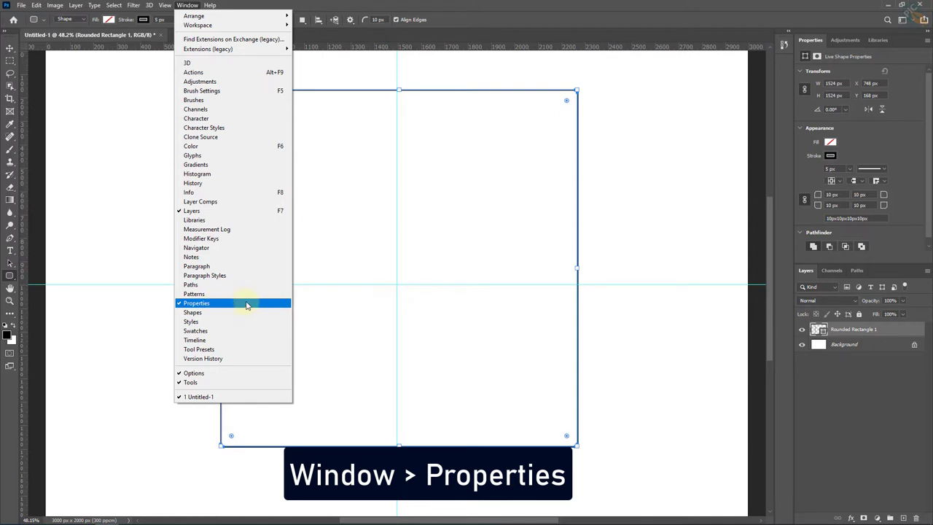
{"action": "left_click", "coordinate": [810, 39]}
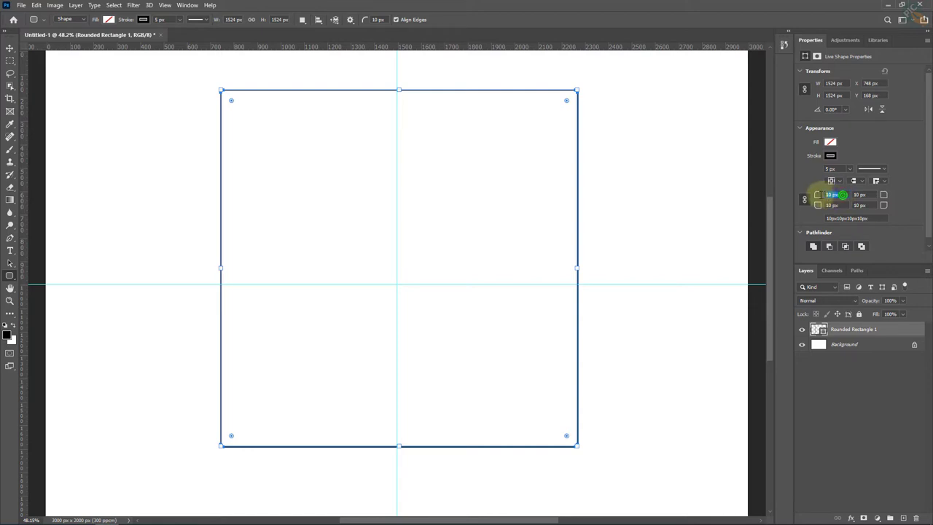
{"action": "double_click", "coordinate": [839, 194]}
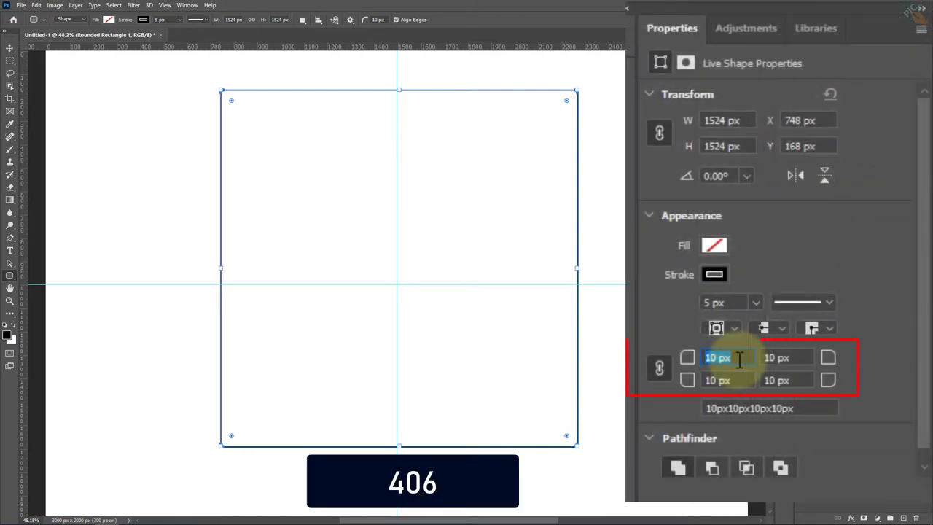
{"action": "type", "text": "406"}
{"action": "key", "text": "Return"}
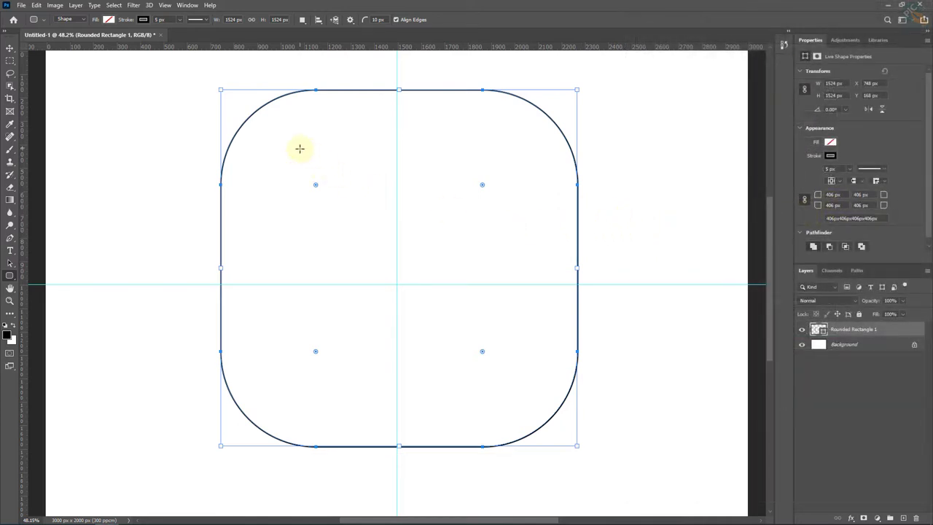
{"action": "left_click", "coordinate": [9, 48]}
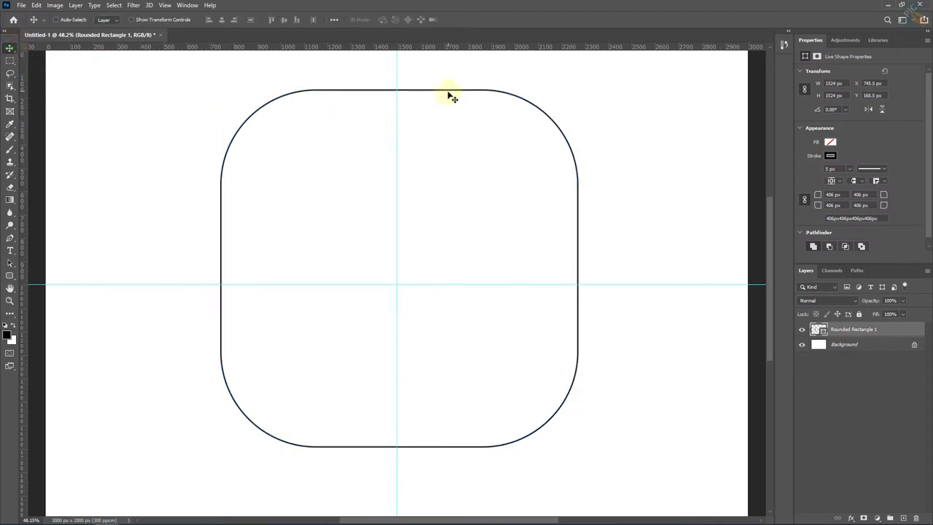
Position the rounded square onto the guide intersection using Free Transform
{"action": "left_click_drag", "start_coordinate": [448, 92], "coordinate": [438, 96]}
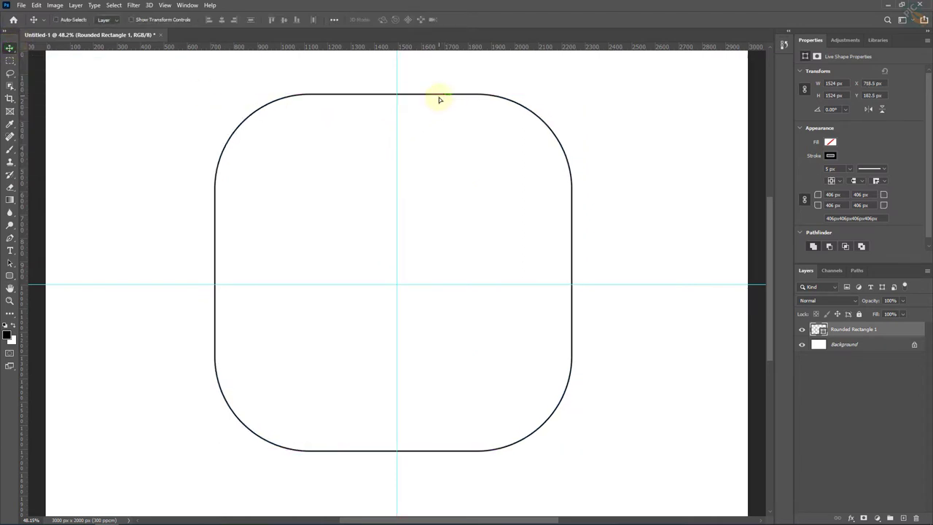
{"action": "key", "text": "ctrl+t"}
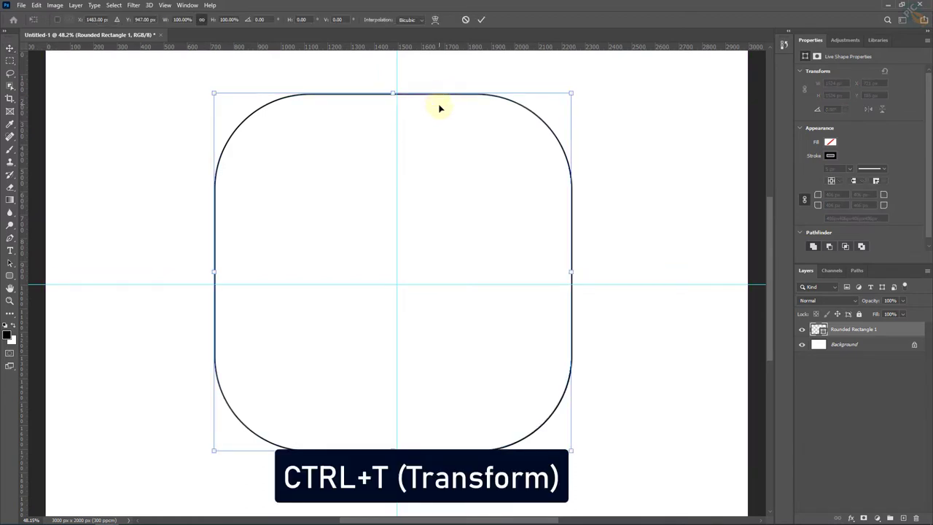
{"action": "key", "text": "Right"}
{"action": "key", "text": "Right"}
{"action": "key", "text": "Right"}
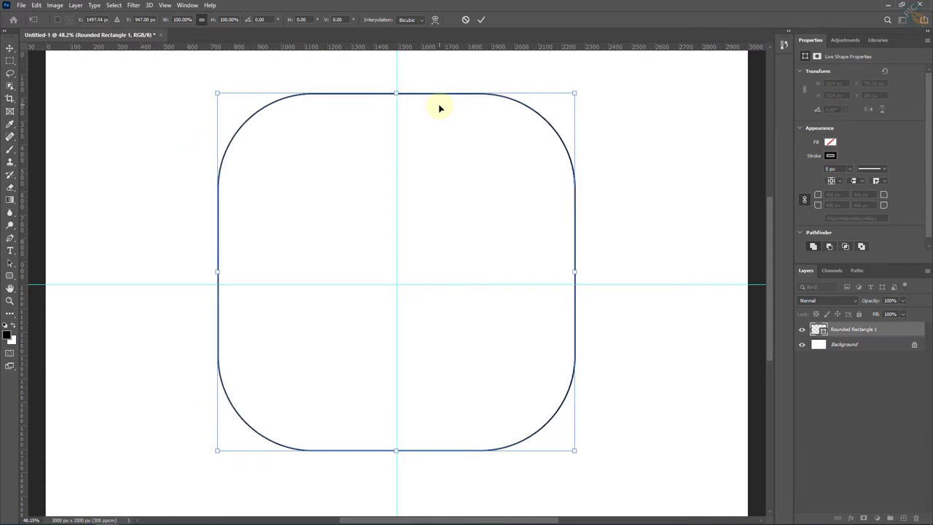
{"action": "left_click_drag", "start_coordinate": [435, 96], "coordinate": [433, 106]}
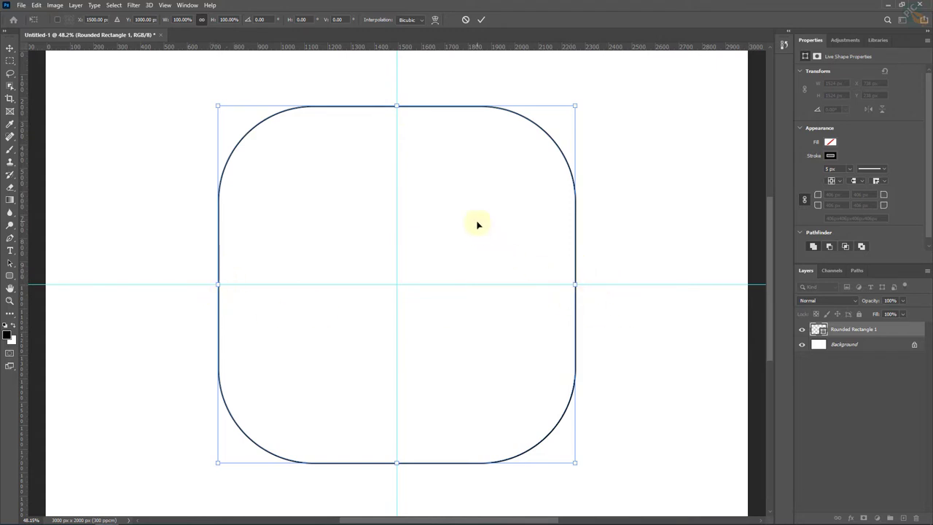
{"action": "left_click", "coordinate": [482, 19]}
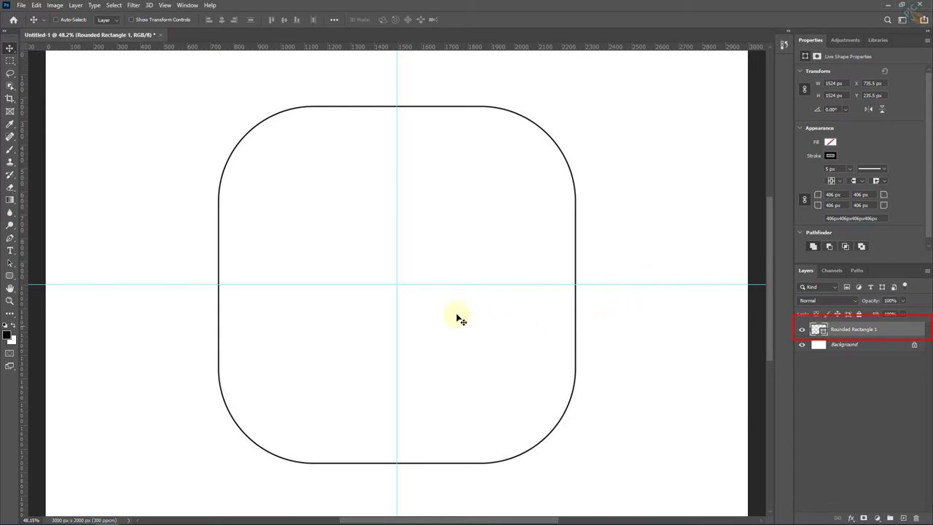
Duplicate the rounded rectangle layer, naming the copy 'Rounded Rectangle 2'
{"action": "left_click", "coordinate": [76, 5]}
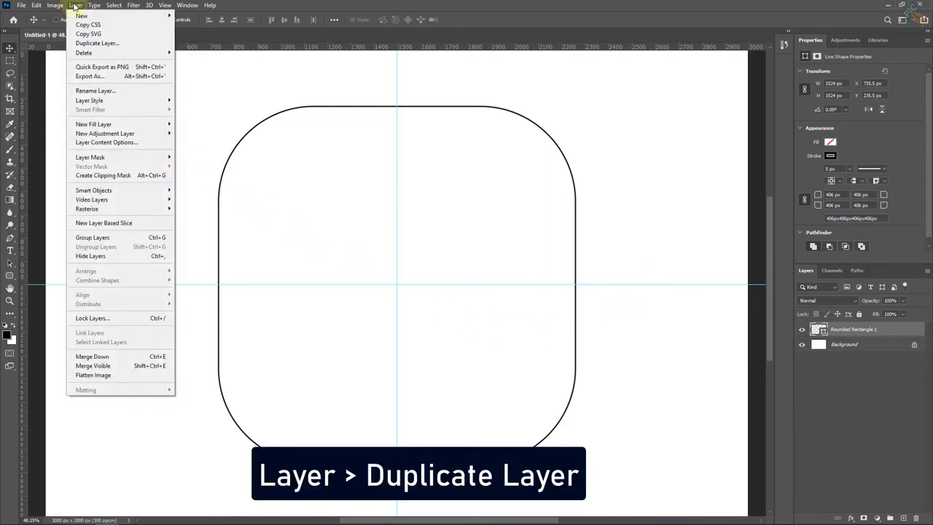
{"action": "left_click", "coordinate": [112, 46]}
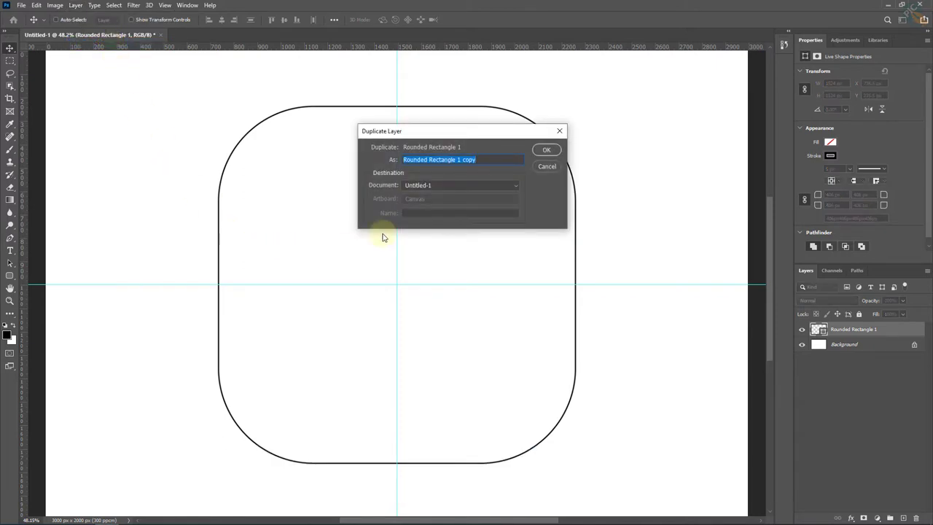
{"action": "left_click", "coordinate": [485, 160]}
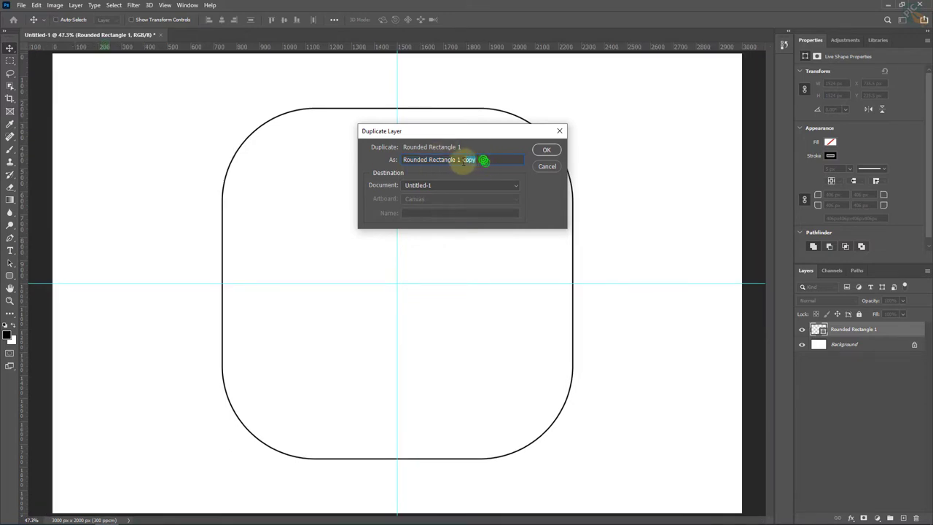
{"action": "left_click_drag", "start_coordinate": [485, 160], "coordinate": [457, 161]}
{"action": "type", "text": "2"}
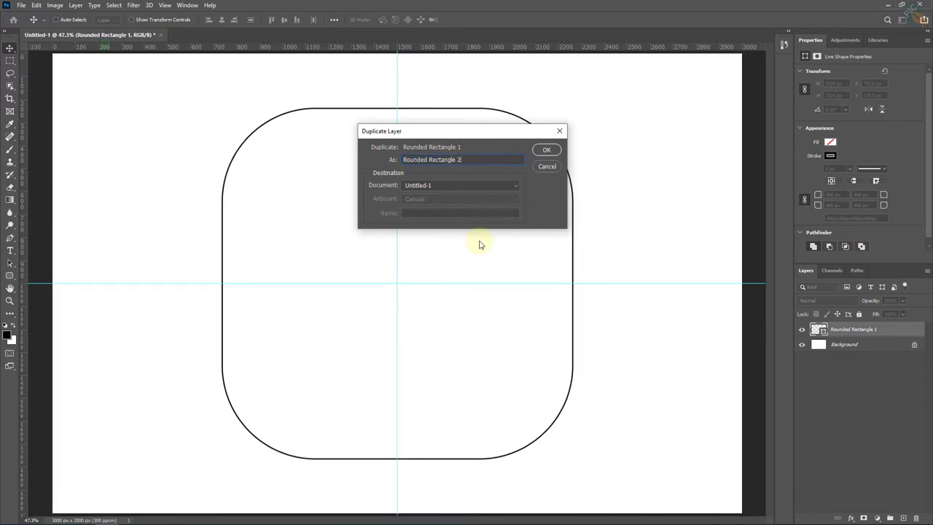
{"action": "left_click", "coordinate": [547, 151]}
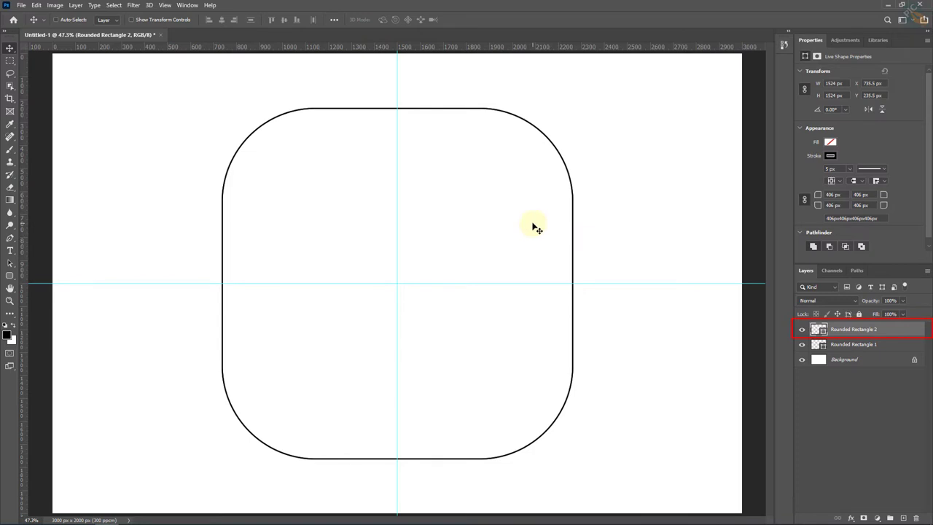
Scale the duplicate around its centre to about 84.24% (≈1284 px) with Free Transform
{"action": "key", "text": "ctrl"}
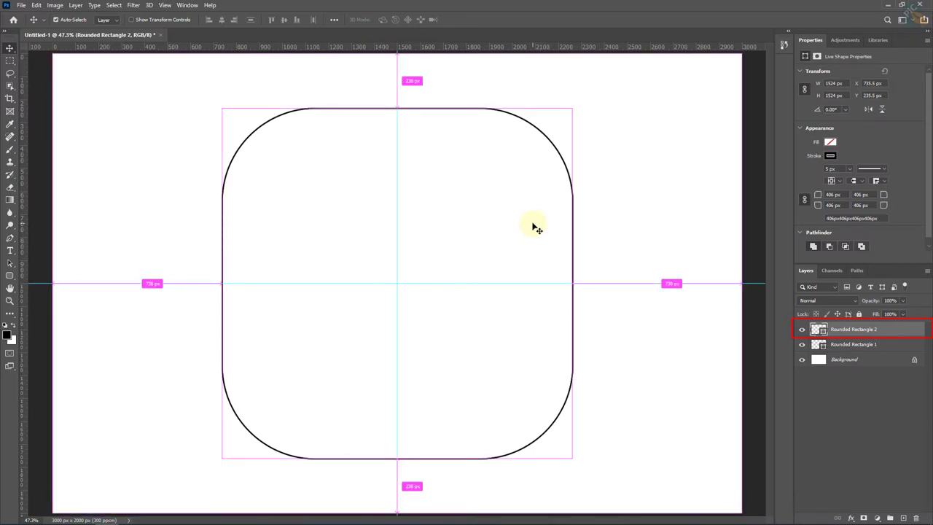
{"action": "key", "text": "ctrl+t"}
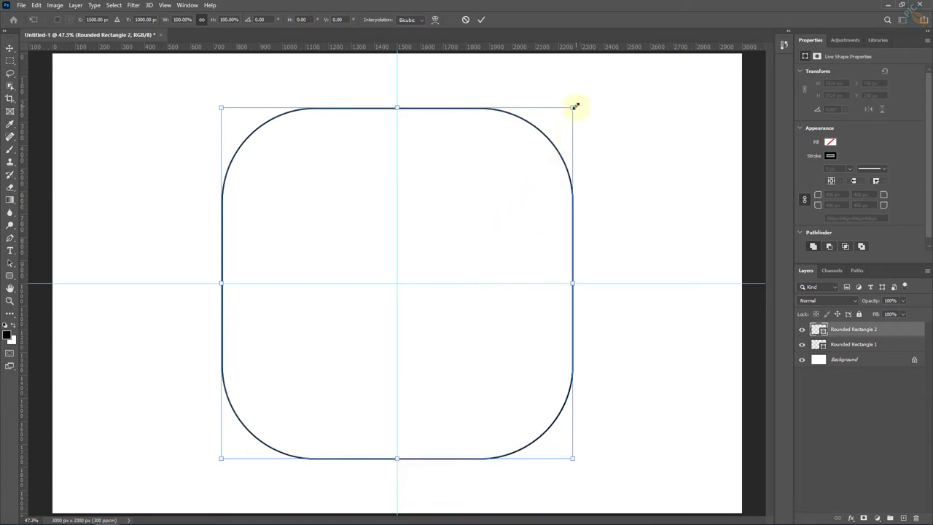
{"action": "left_click_drag", "start_coordinate": [575, 107], "coordinate": [546, 129]}
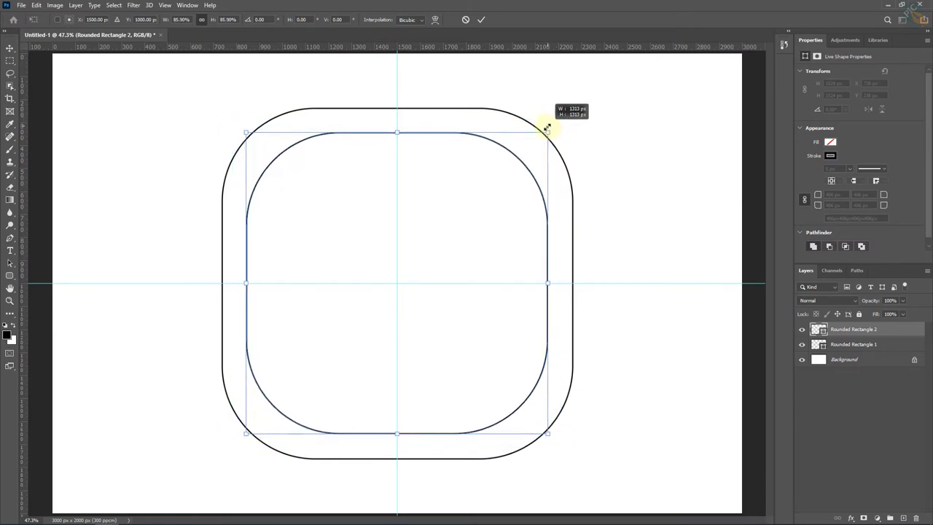
{"action": "left_click_drag", "start_coordinate": [547, 129], "coordinate": [544, 130]}
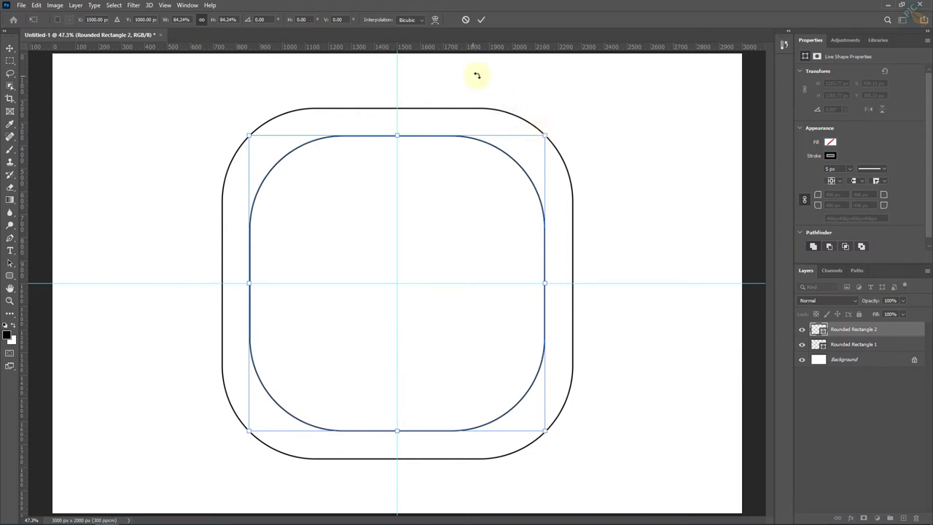
{"action": "left_click", "coordinate": [482, 20]}
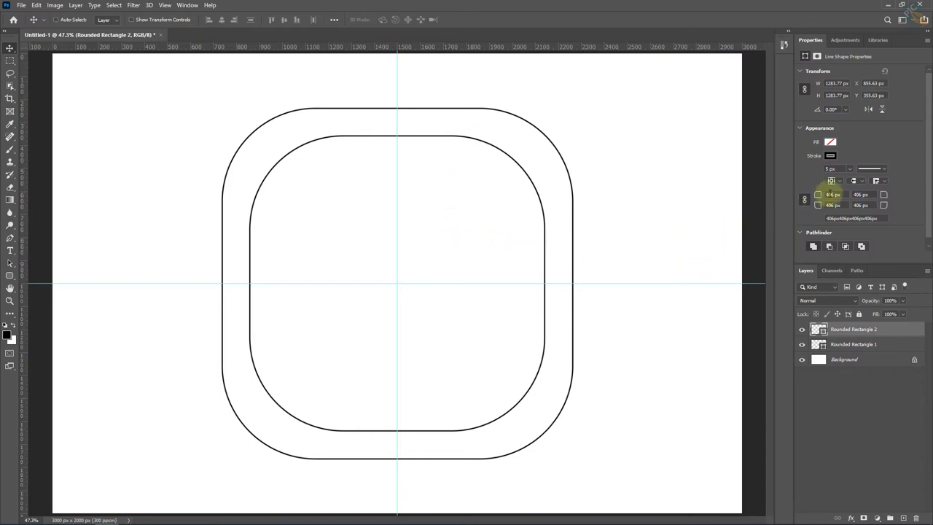
Change the inner rectangle's linked corner radius from 406 px to 365 px
{"action": "left_click_drag", "start_coordinate": [827, 195], "coordinate": [843, 194]}
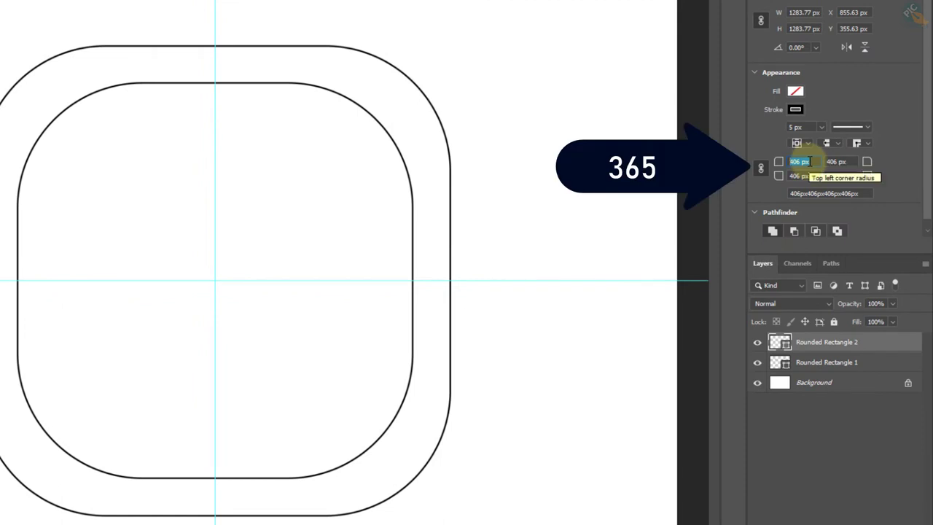
{"action": "type", "text": "365"}
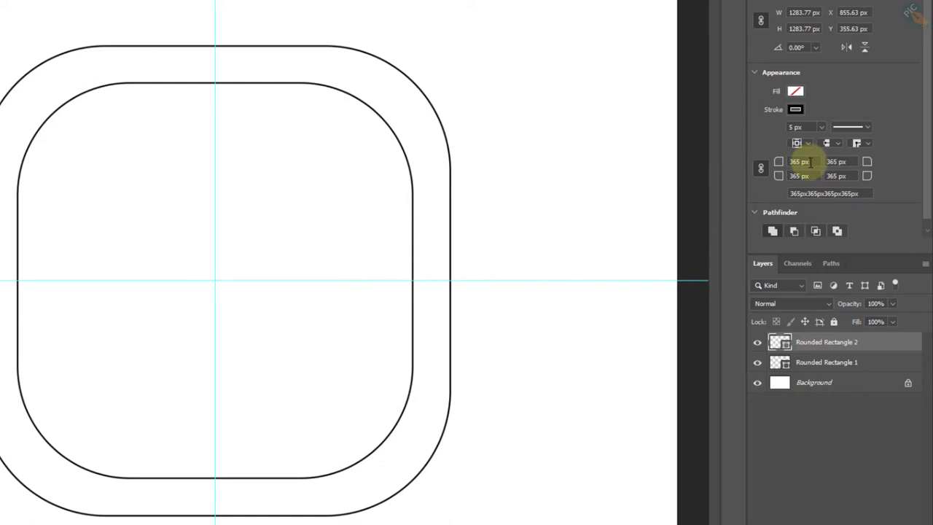
{"action": "left_click_drag", "start_coordinate": [809, 162], "coordinate": [790, 162]}
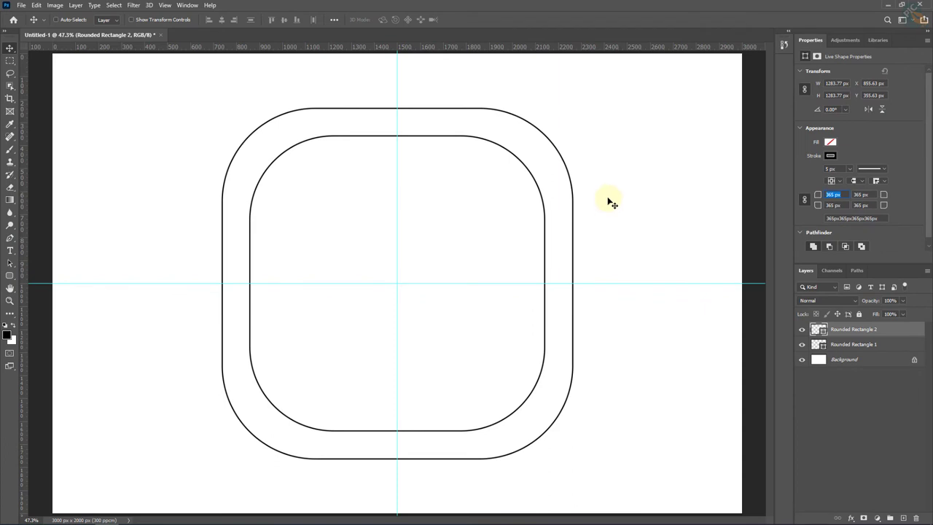
{"action": "left_click", "coordinate": [885, 329]}
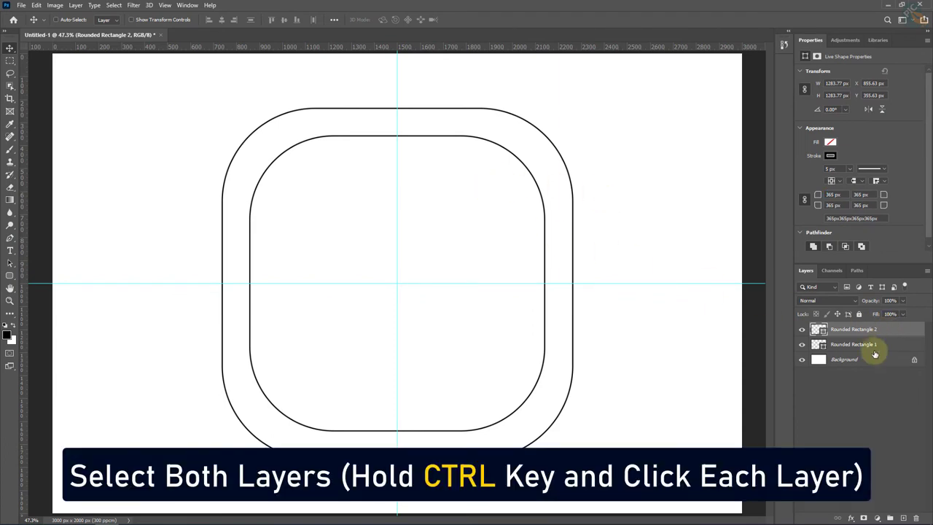
Select both rounded rectangle layers and convert them into one smart object
{"action": "left_click", "coordinate": [877, 345], "text": "ctrl"}
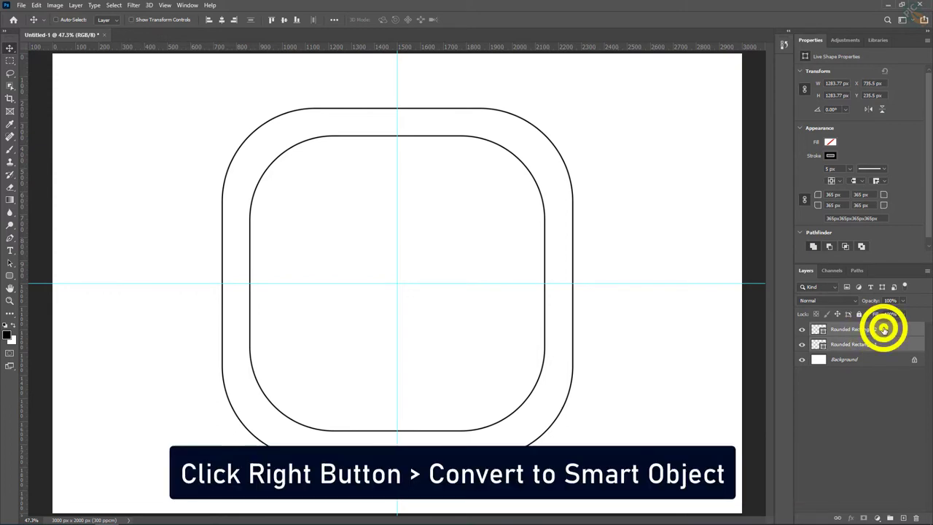
{"action": "right_click", "coordinate": [884, 330]}
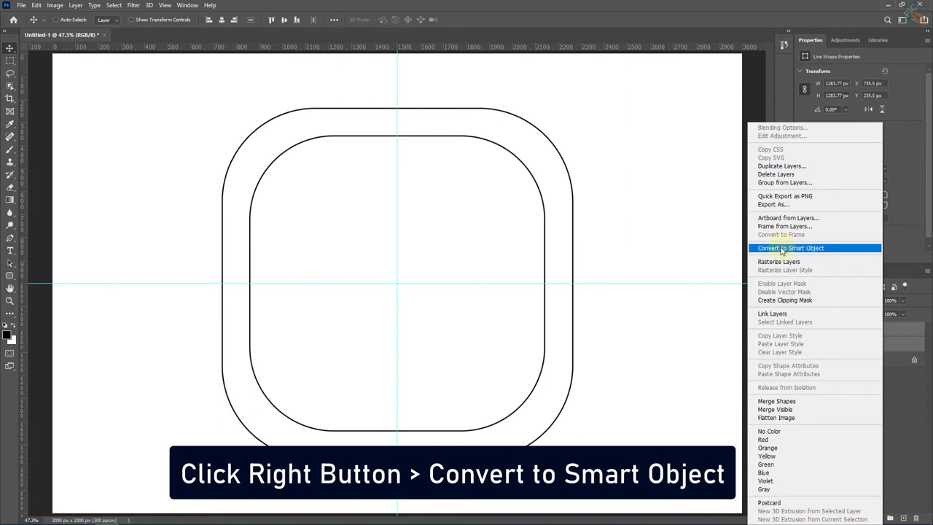
{"action": "left_click", "coordinate": [802, 249]}
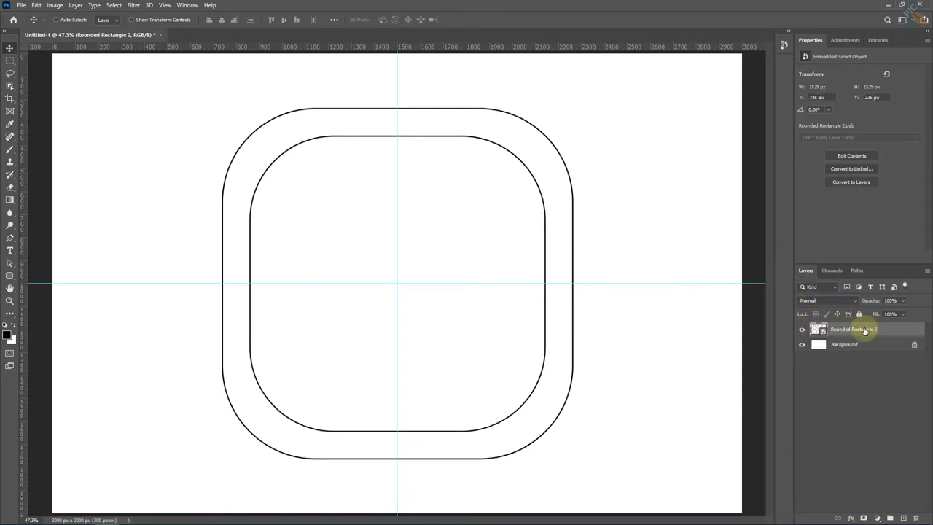
Rasterize the combined smart object into a plain pixel layer
{"action": "left_click", "coordinate": [864, 329]}
{"action": "right_click", "coordinate": [883, 329]}
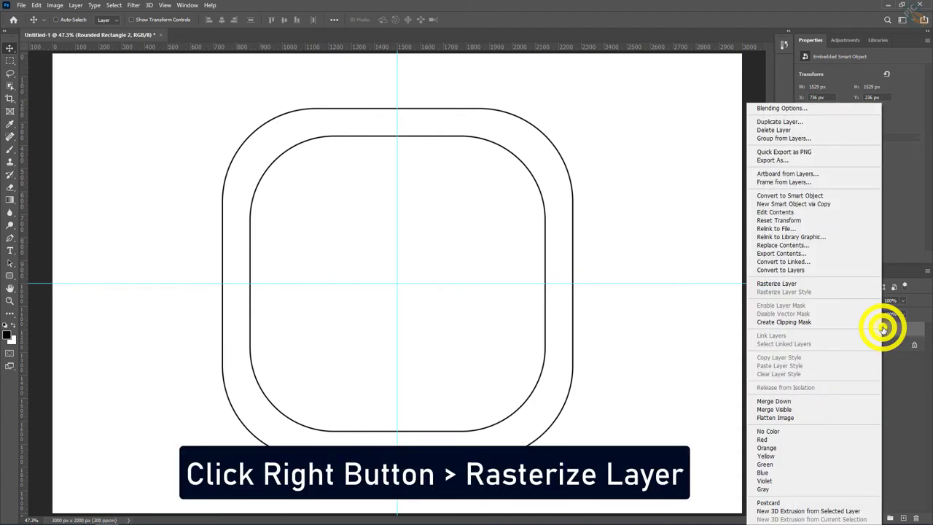
{"action": "left_click", "coordinate": [796, 283]}
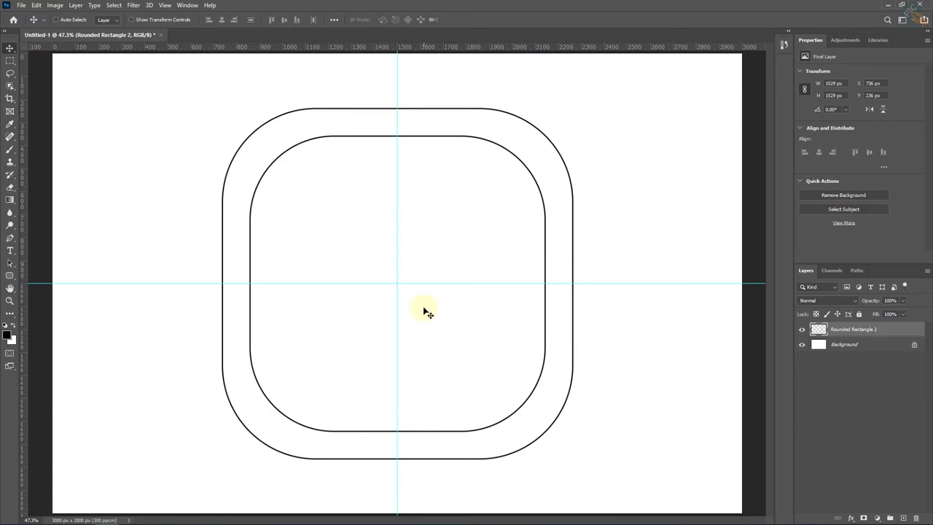
Fill the band between the two rounded-square outlines with solid black using the Paint Bucket
{"action": "left_click", "coordinate": [12, 200]}
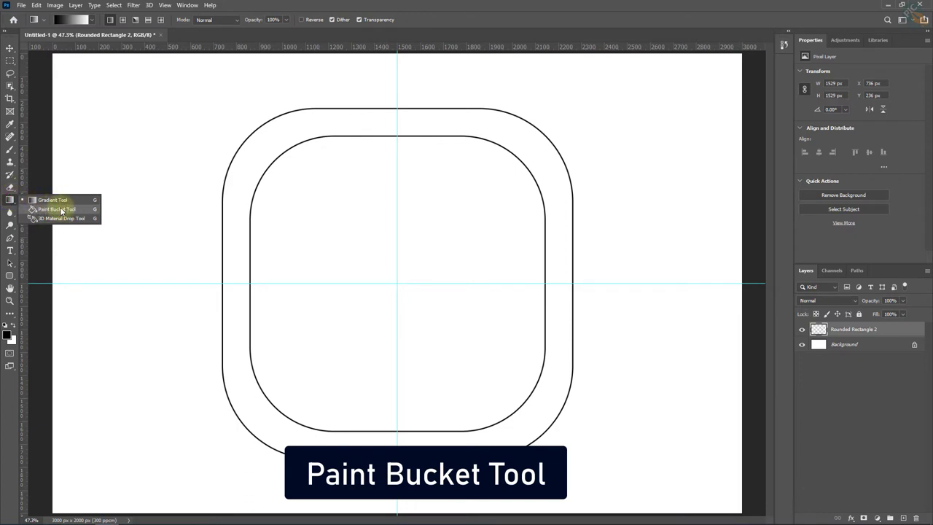
{"action": "left_click", "coordinate": [62, 209]}
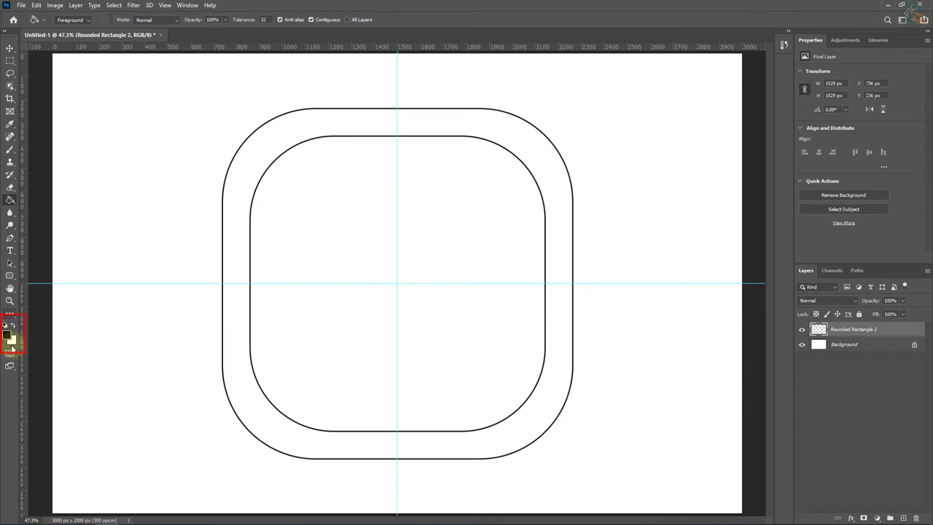
{"action": "left_click", "coordinate": [246, 173]}
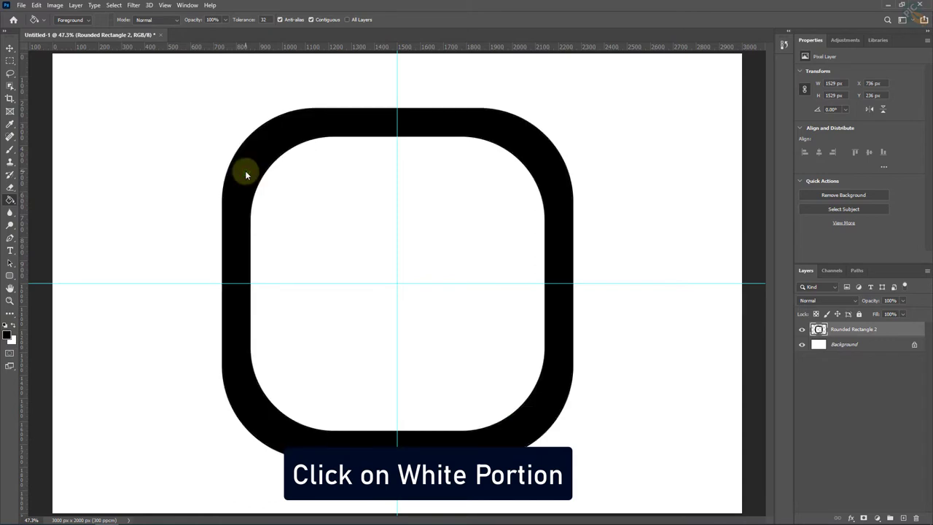
{"action": "left_click", "coordinate": [10, 47]}
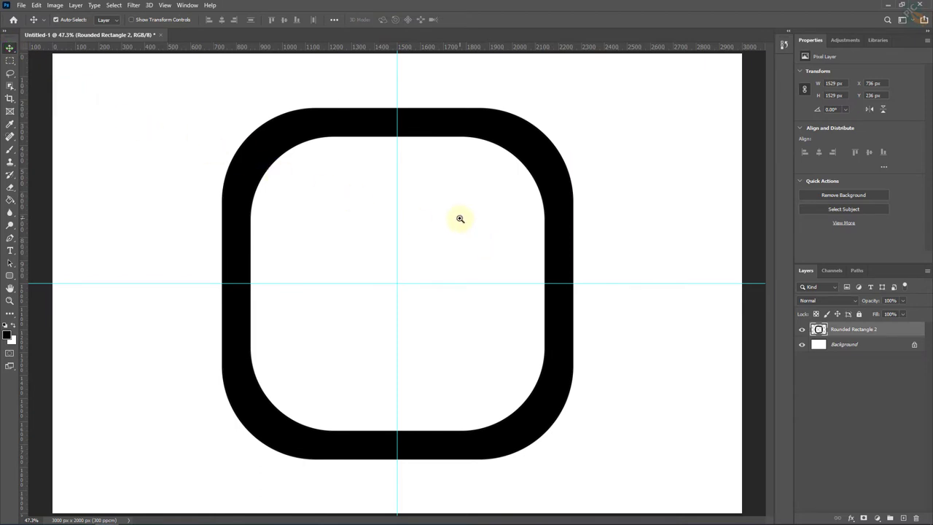
Draw a black 953 × 953 px rounded-rectangle square with 10 px corners inside the ring
{"action": "scroll", "coordinate": [460, 219], "scroll_direction": "up", "scroll_amount": 1}
{"action": "scroll", "coordinate": [460, 218], "scroll_direction": "up", "scroll_amount": 1}
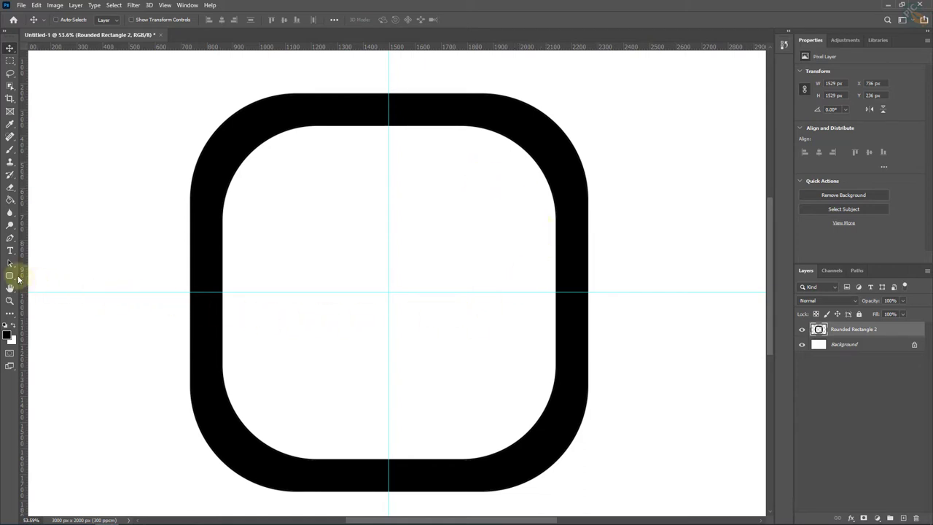
{"action": "left_click", "coordinate": [9, 277]}
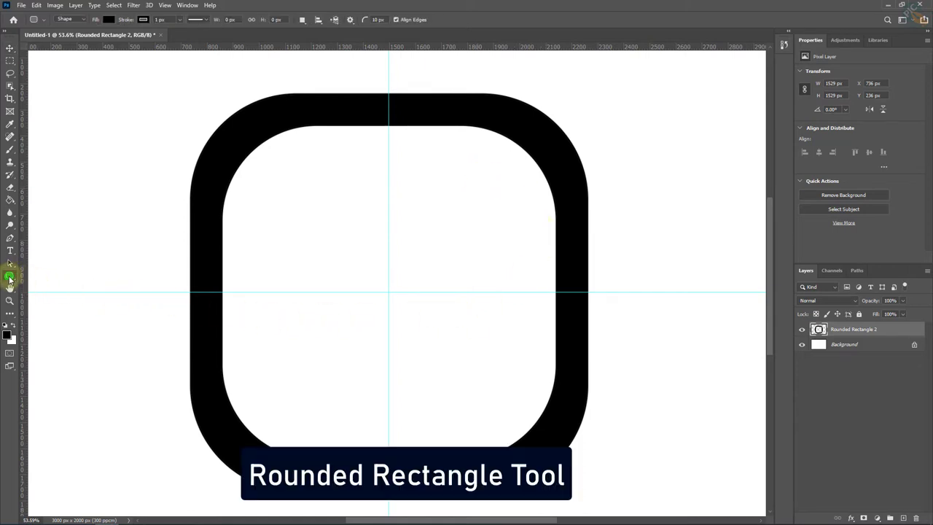
{"action": "right_click", "coordinate": [10, 277]}
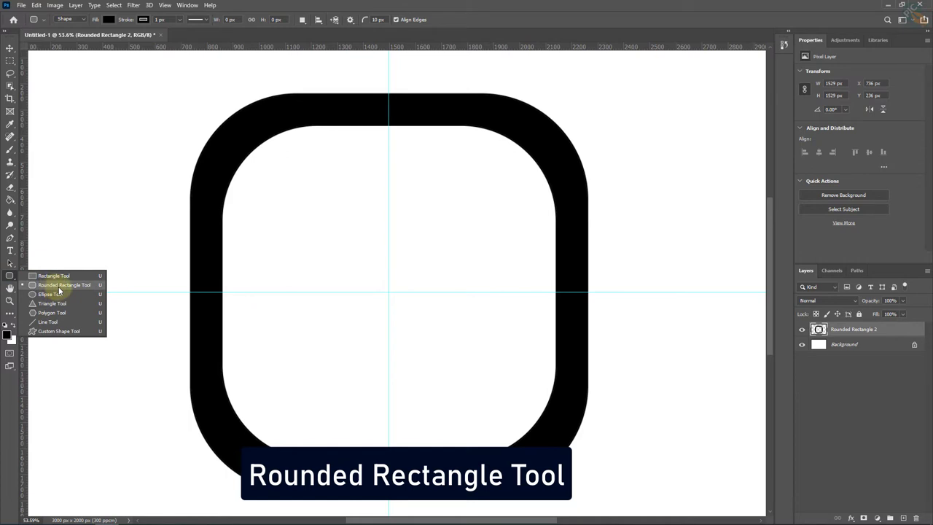
{"action": "left_click", "coordinate": [59, 286]}
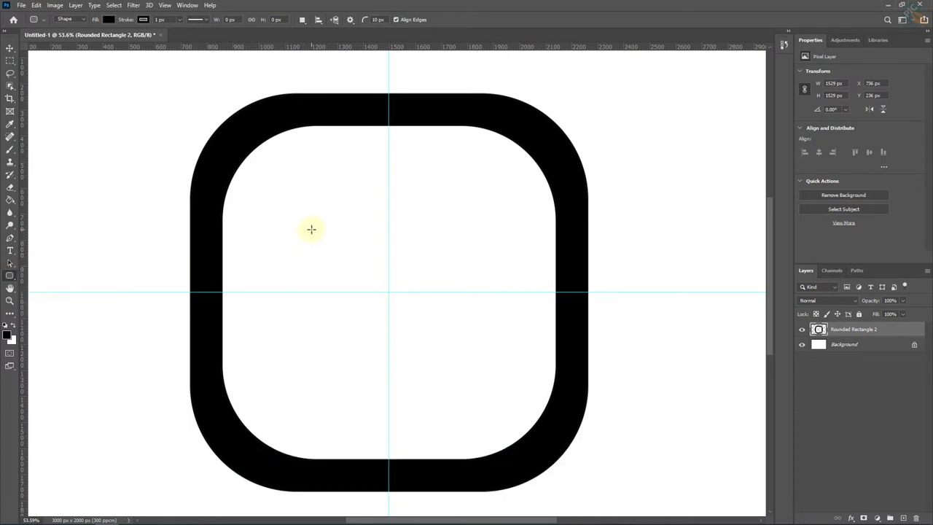
{"action": "mouse_move", "coordinate": [299, 185]}
{"action": "left_mouse_down"}
{"action": "mouse_move", "coordinate": [514, 382]}
{"action": "mouse_move", "coordinate": [501, 395]}
{"action": "left_mouse_up"}
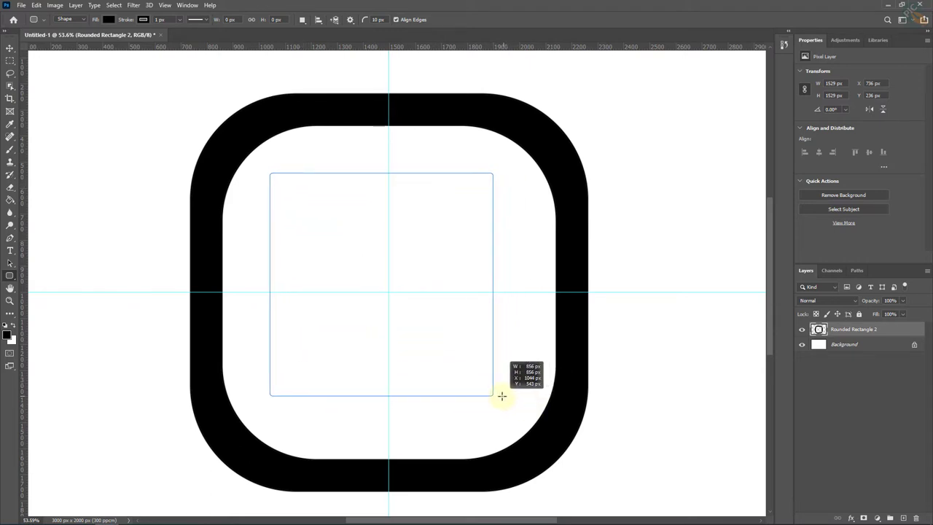
{"action": "left_click_drag", "start_coordinate": [501, 396], "coordinate": [526, 421]}
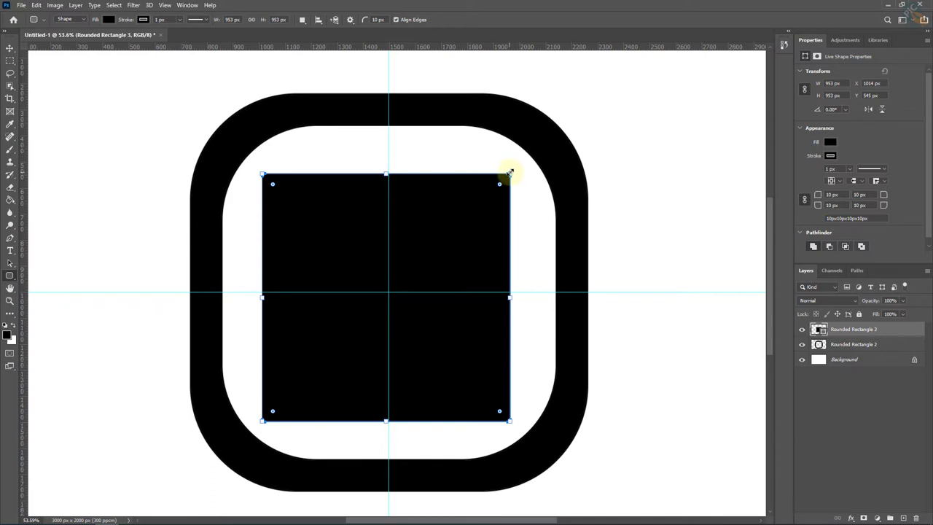
Enlarge the inner square and set all four corner radii to 240 px
{"action": "left_click_drag", "start_coordinate": [510, 172], "coordinate": [524, 166]}
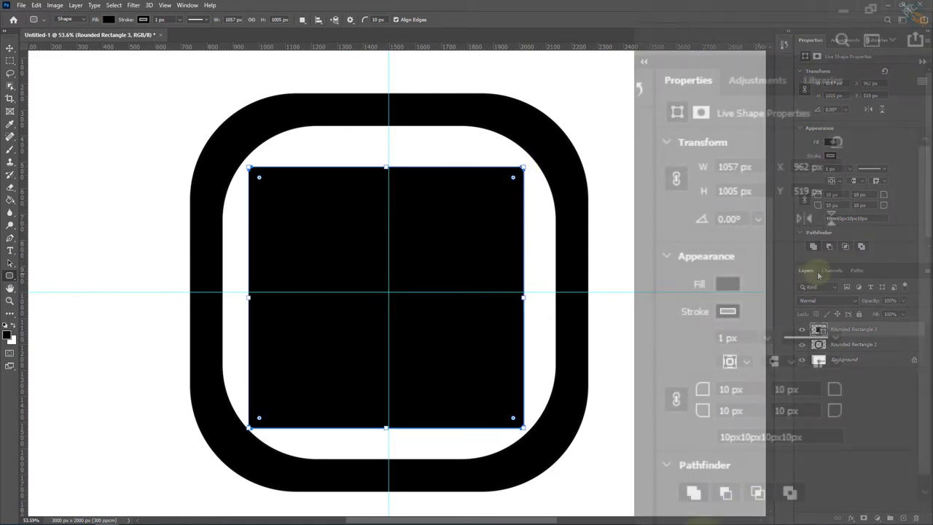
{"action": "left_click_drag", "start_coordinate": [841, 195], "coordinate": [825, 194]}
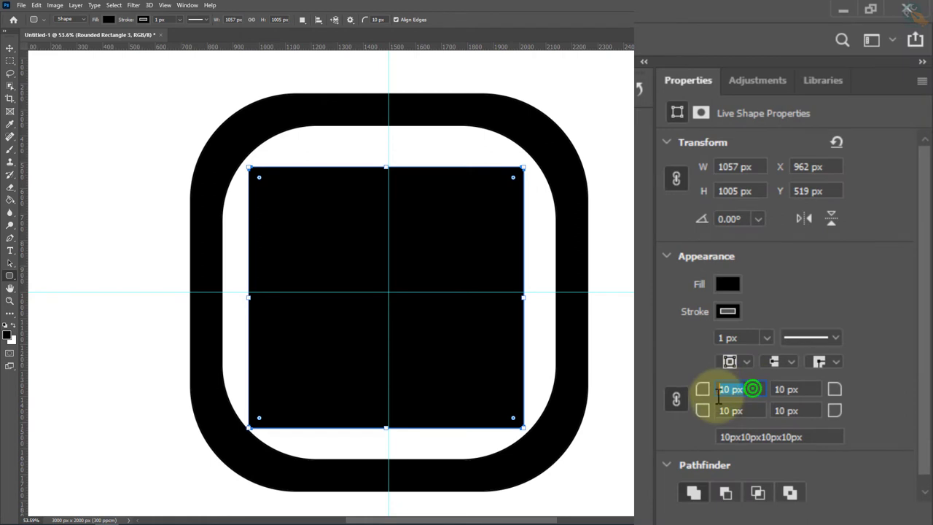
{"action": "left_click_drag", "start_coordinate": [717, 389], "coordinate": [758, 388]}
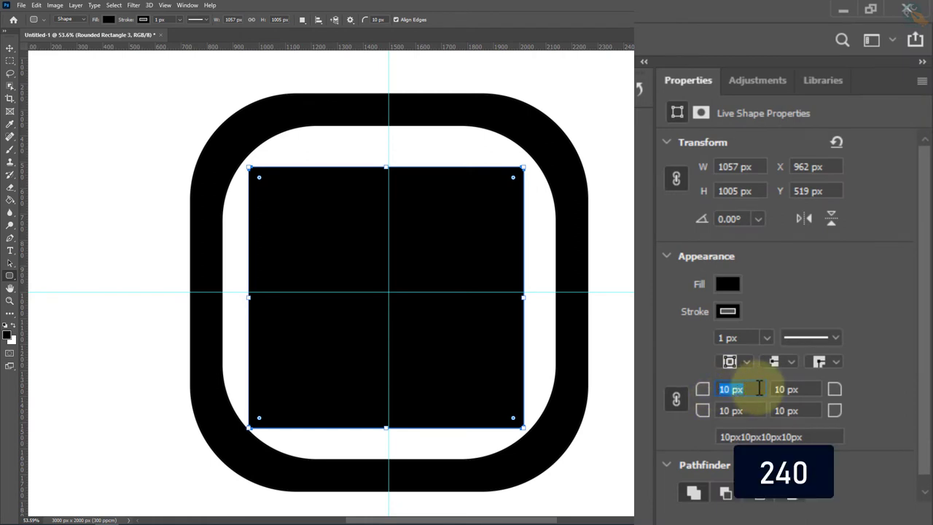
{"action": "type", "text": "240"}
{"action": "key", "text": "Return"}
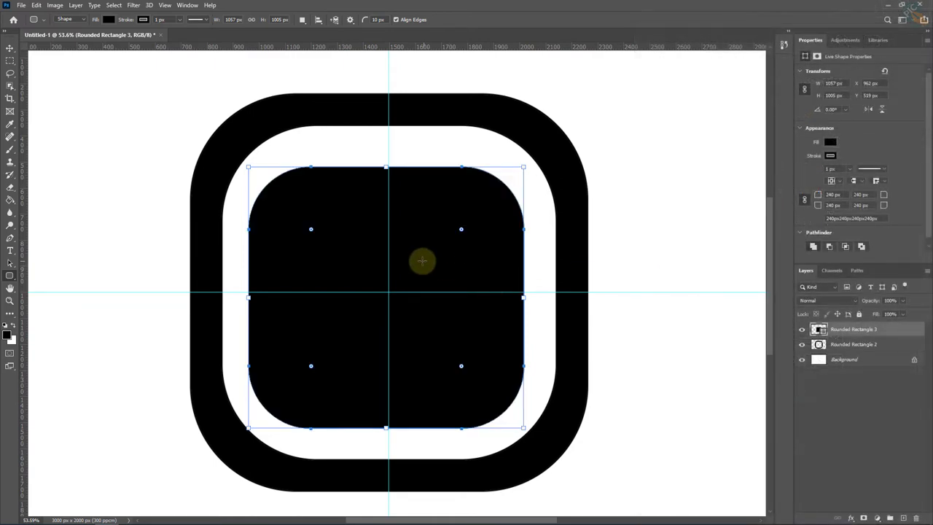
{"action": "left_click", "coordinate": [11, 48]}
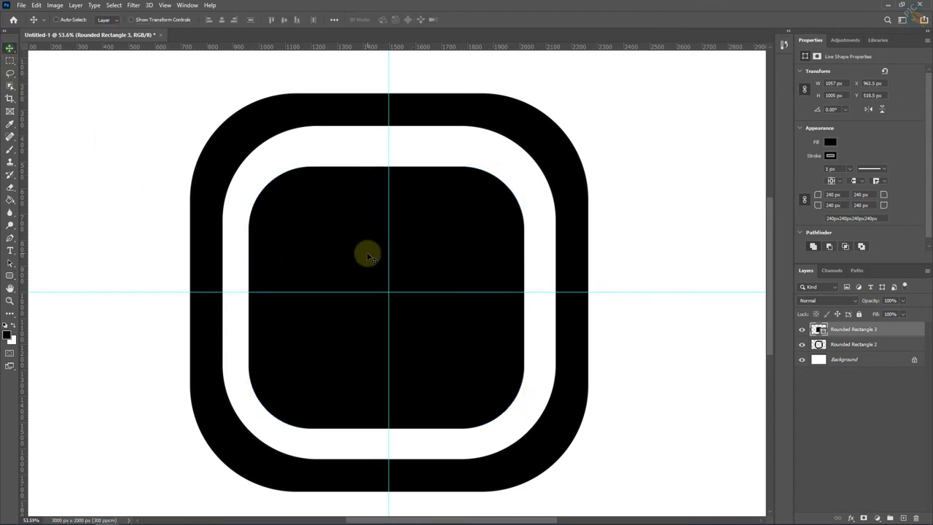
Free-transform the inner rounded square to centre it on the guide crossing, then commit
{"action": "key", "text": "ctrl"}
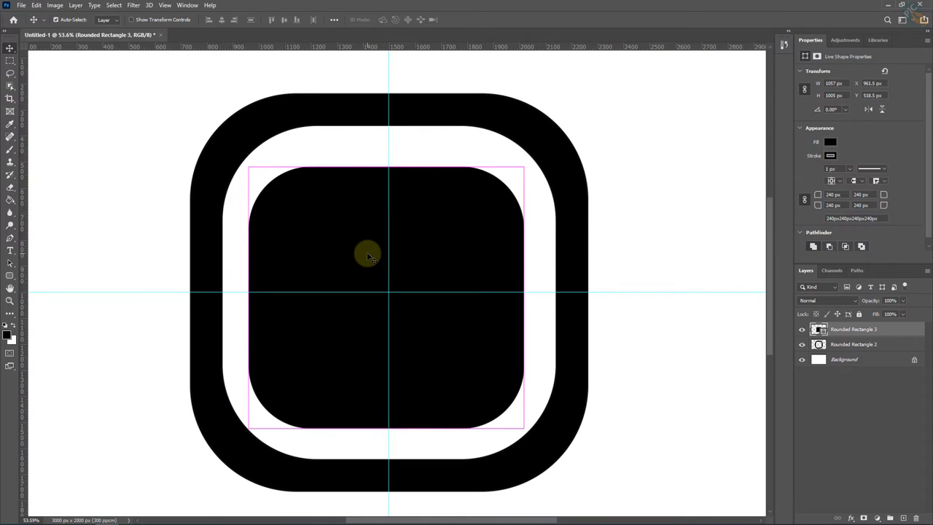
{"action": "key", "text": "ctrl+t"}
{"action": "left_click_drag", "start_coordinate": [417, 263], "coordinate": [419, 264]}
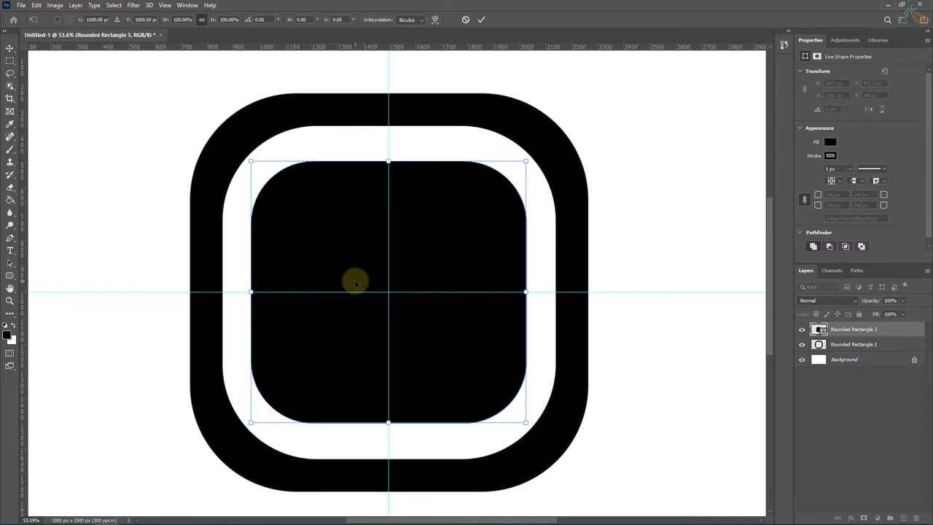
{"action": "left_click", "coordinate": [481, 21]}
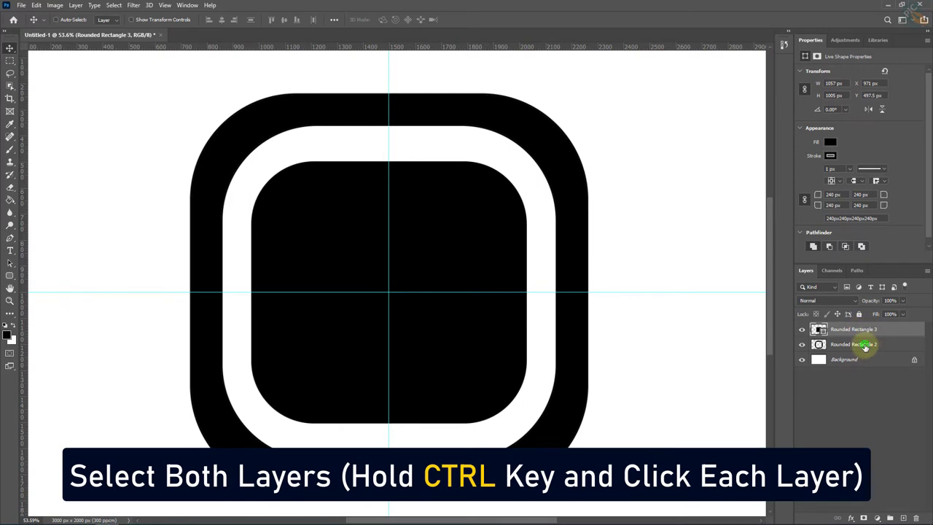
Convert the ring and inner square layers into one smart object, then rasterize it
{"action": "left_click", "coordinate": [865, 345], "text": "ctrl"}
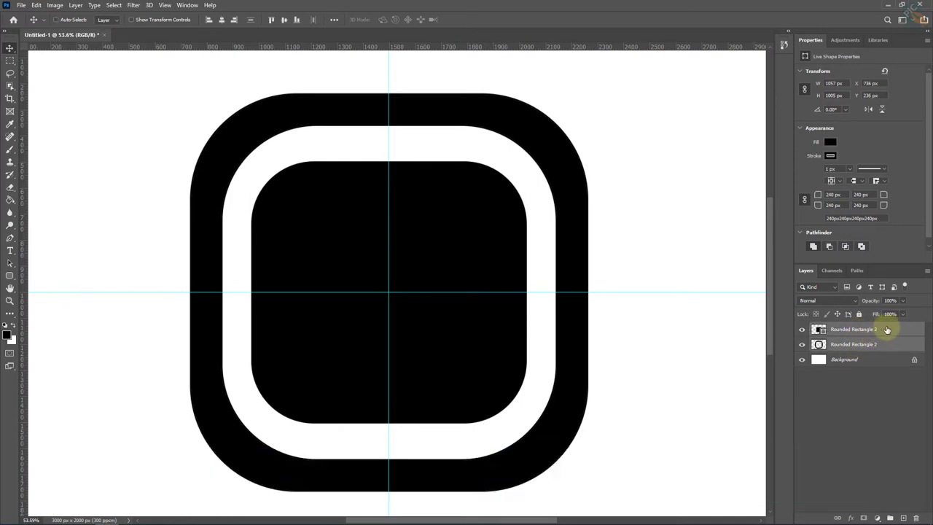
{"action": "right_click", "coordinate": [887, 329]}
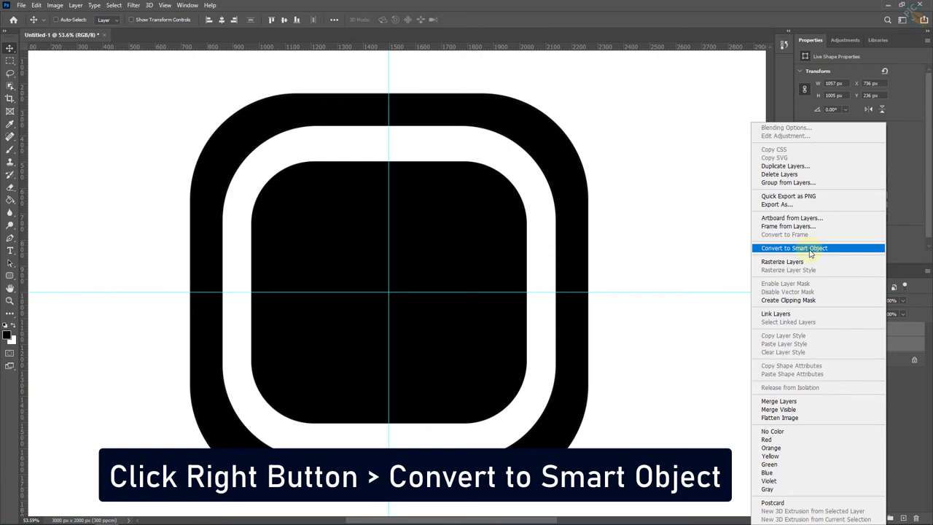
{"action": "left_click", "coordinate": [810, 253]}
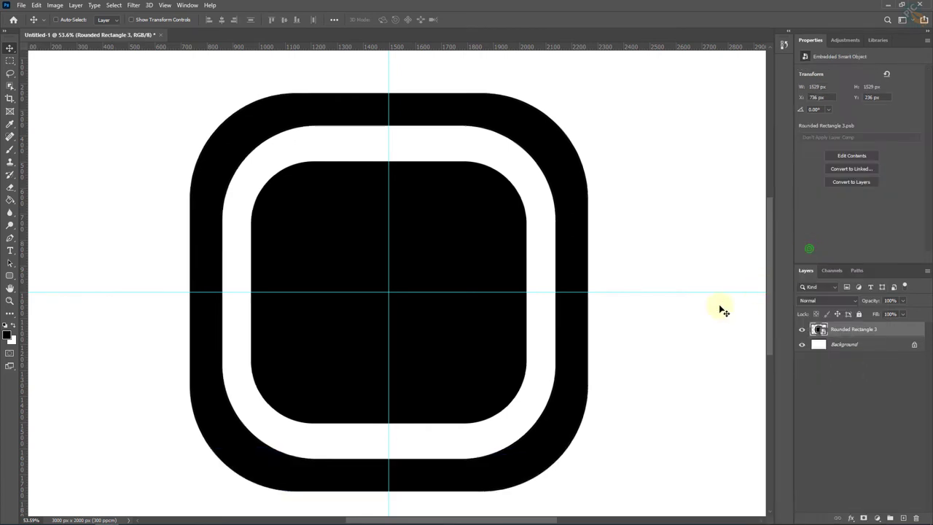
{"action": "right_click", "coordinate": [887, 329]}
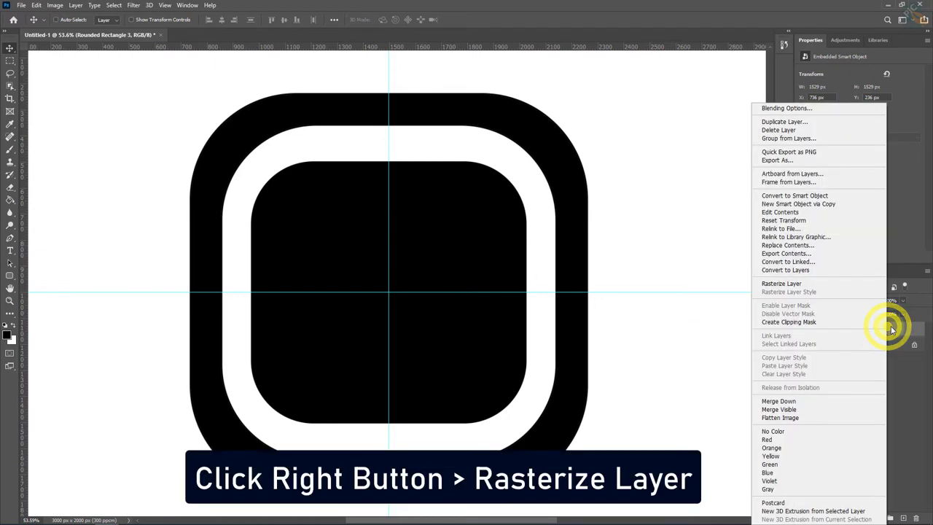
{"action": "left_click", "coordinate": [793, 285]}
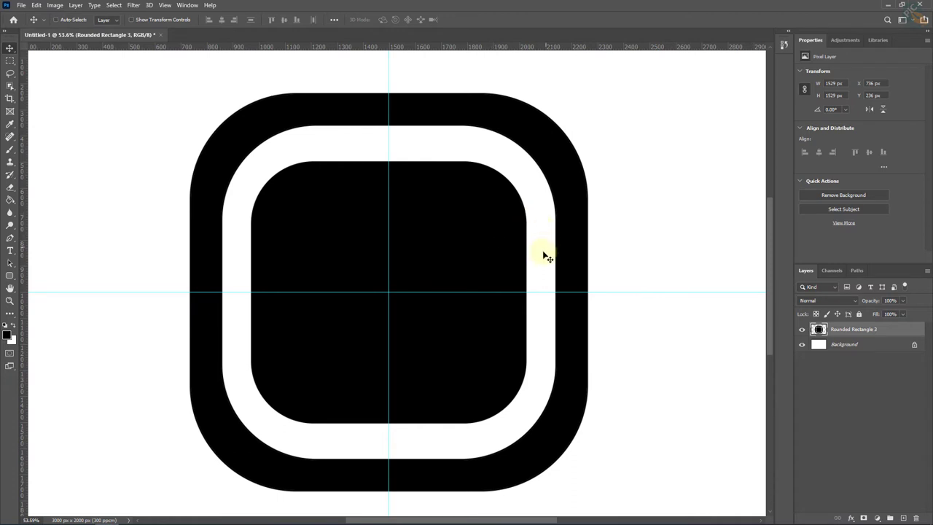
Draw a circle of about 590 px in the middle of the inner square
{"action": "left_click", "coordinate": [10, 276]}
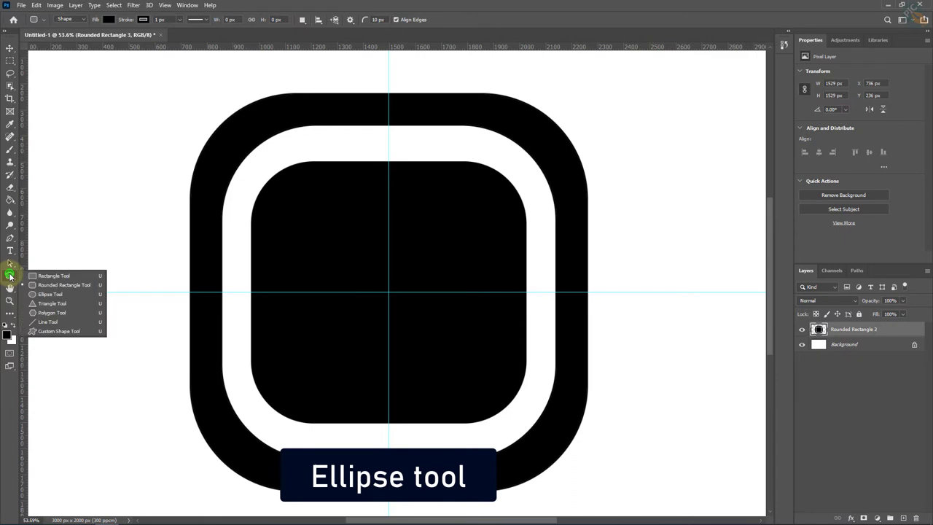
{"action": "left_click", "coordinate": [52, 295]}
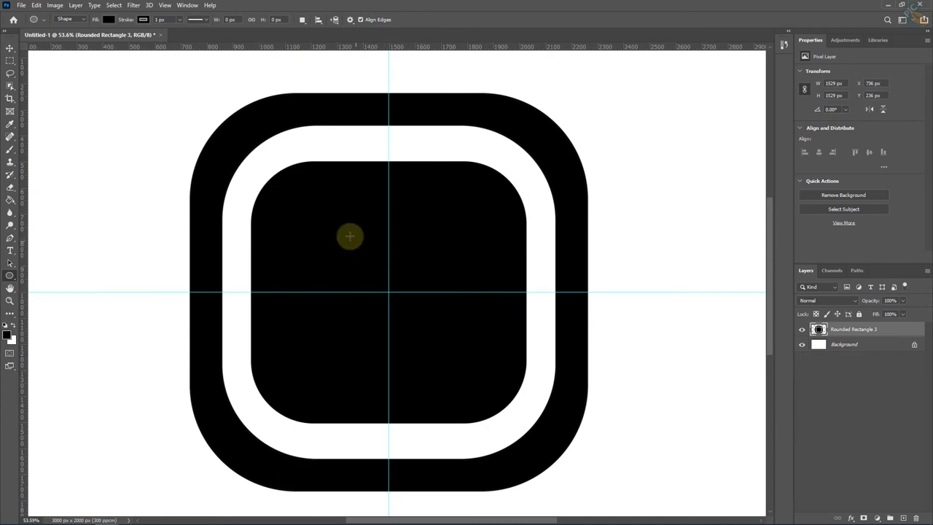
{"action": "mouse_move", "coordinate": [349, 234]}
{"action": "left_mouse_down"}
{"action": "mouse_move", "coordinate": [430, 307]}
{"action": "mouse_move", "coordinate": [457, 348]}
{"action": "left_mouse_up"}
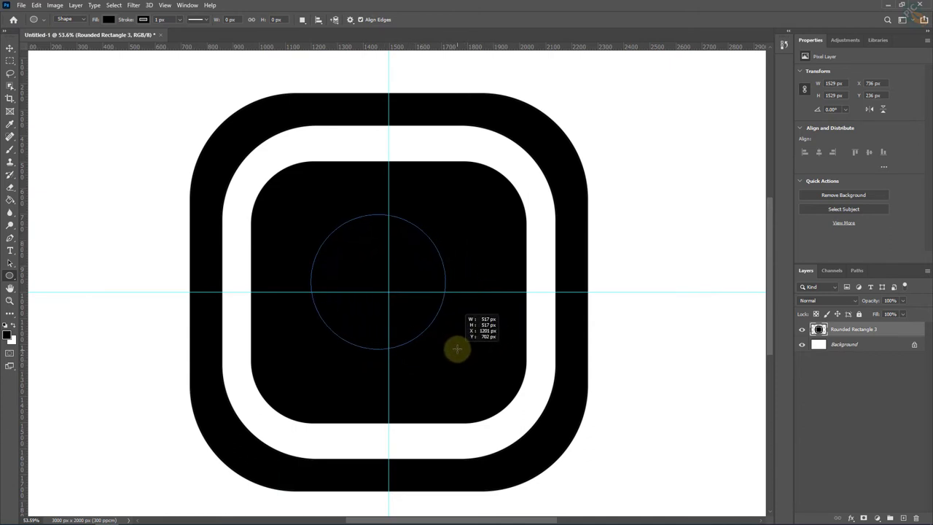
{"action": "left_click_drag", "start_coordinate": [461, 351], "coordinate": [475, 366]}
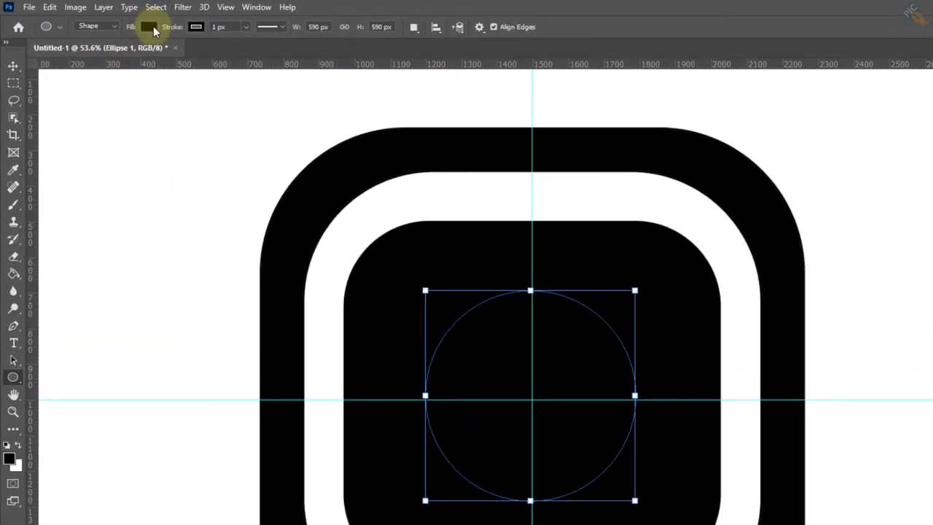
Give the circle no fill and a 100 px white (#ffffff) stroke
{"action": "left_click", "coordinate": [151, 28]}
{"action": "left_click", "coordinate": [71, 52]}
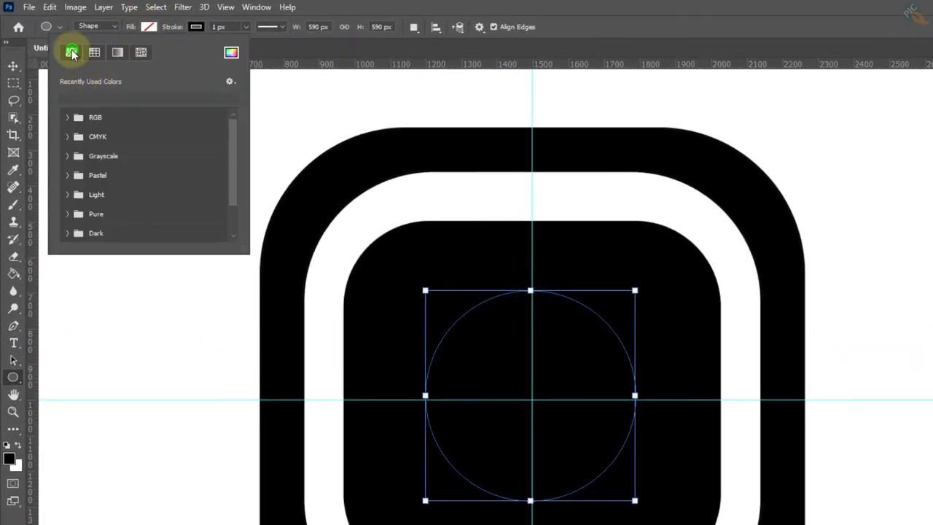
{"action": "left_click", "coordinate": [196, 27]}
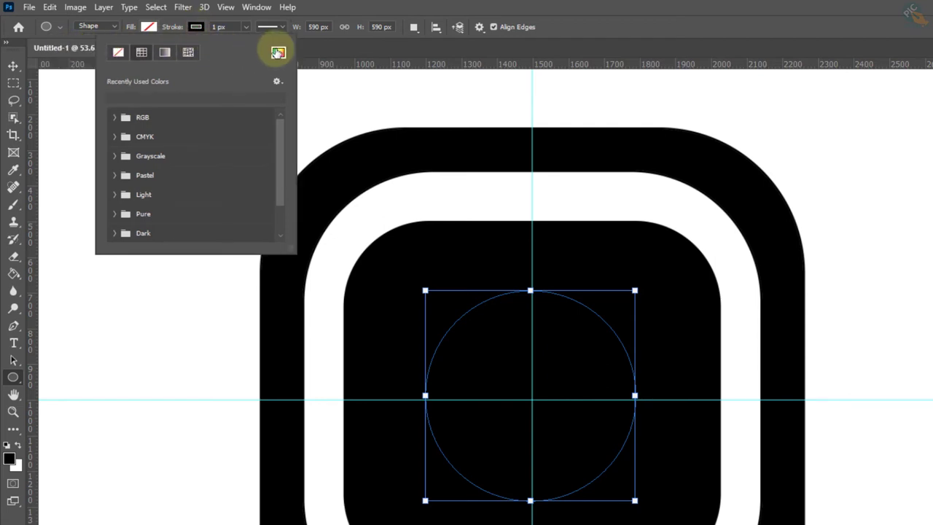
{"action": "left_click", "coordinate": [279, 53]}
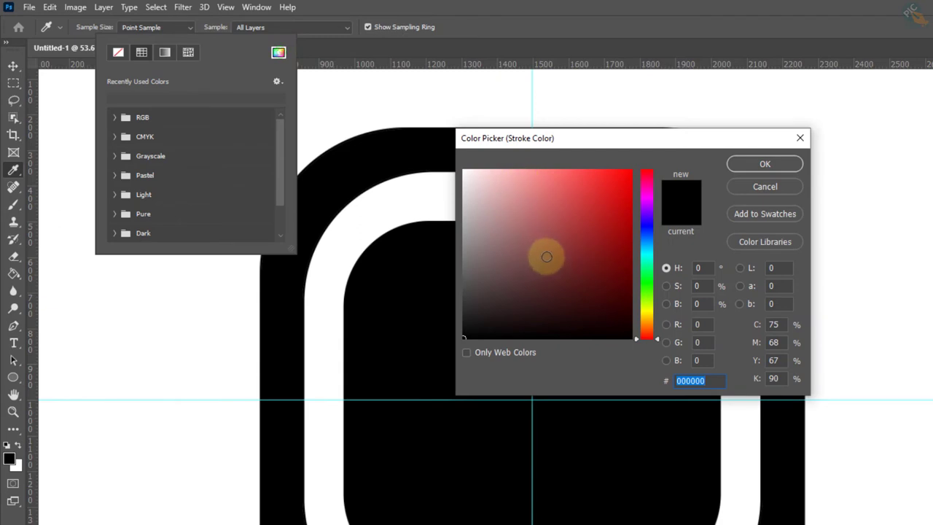
{"action": "mouse_move", "coordinate": [546, 256]}
{"action": "left_mouse_down"}
{"action": "mouse_move", "coordinate": [485, 176]}
{"action": "mouse_move", "coordinate": [443, 146]}
{"action": "left_mouse_up"}
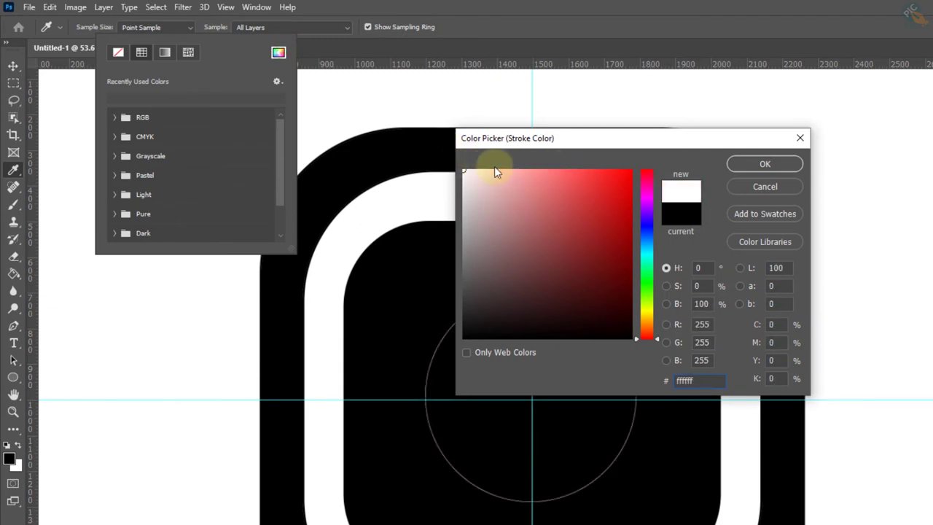
{"action": "left_click", "coordinate": [772, 162]}
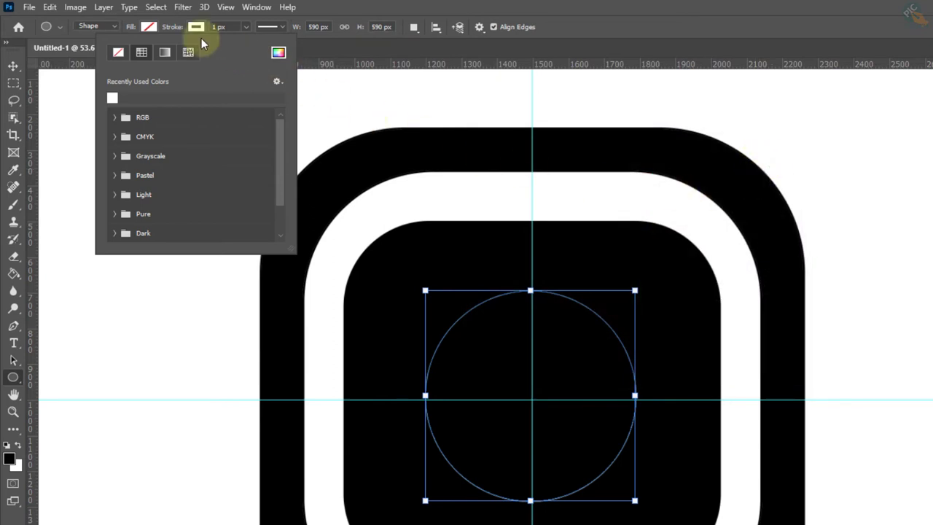
{"action": "left_click", "coordinate": [231, 26]}
{"action": "left_click", "coordinate": [219, 26]}
{"action": "type", "text": "100"}
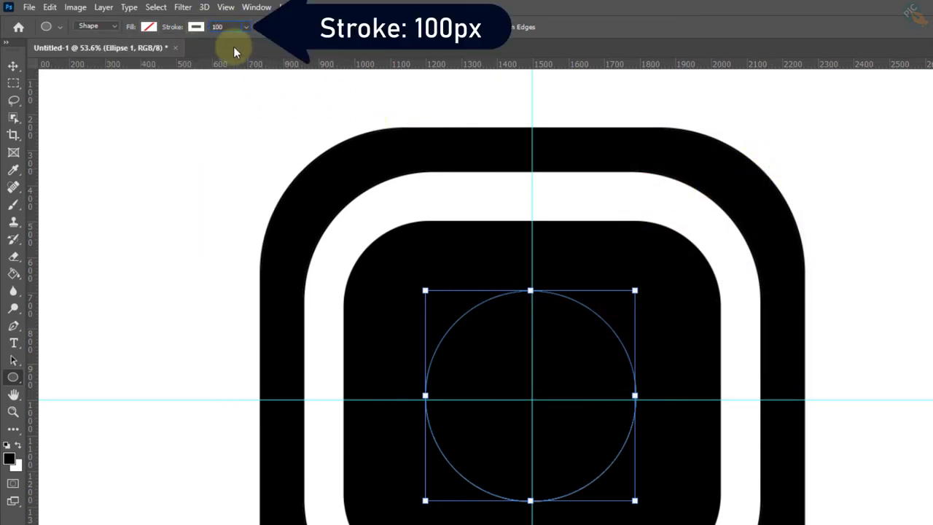
{"action": "double_click", "coordinate": [219, 26]}
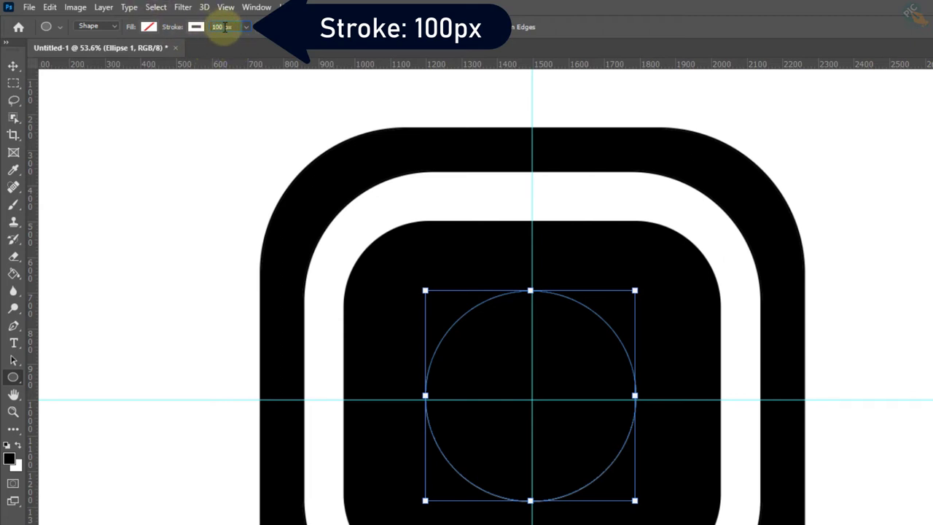
{"action": "key", "text": "Return"}
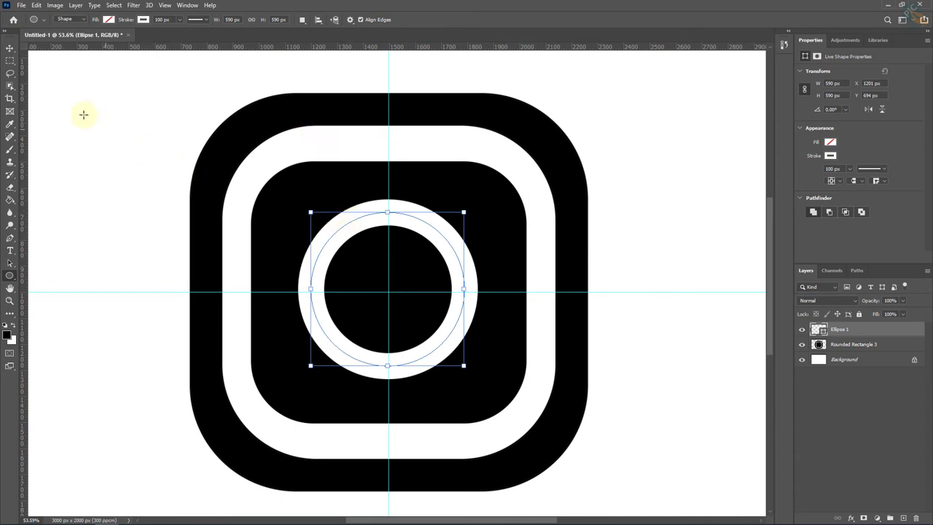
Nudge the lens ring slightly down and right onto the guide crossing and commit
{"action": "left_click", "coordinate": [10, 48]}
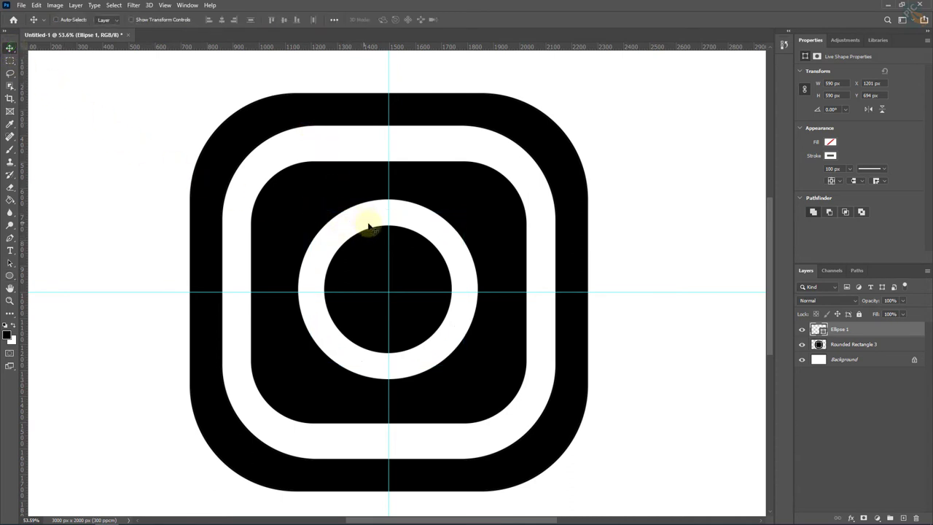
{"action": "key", "text": "ctrl+t"}
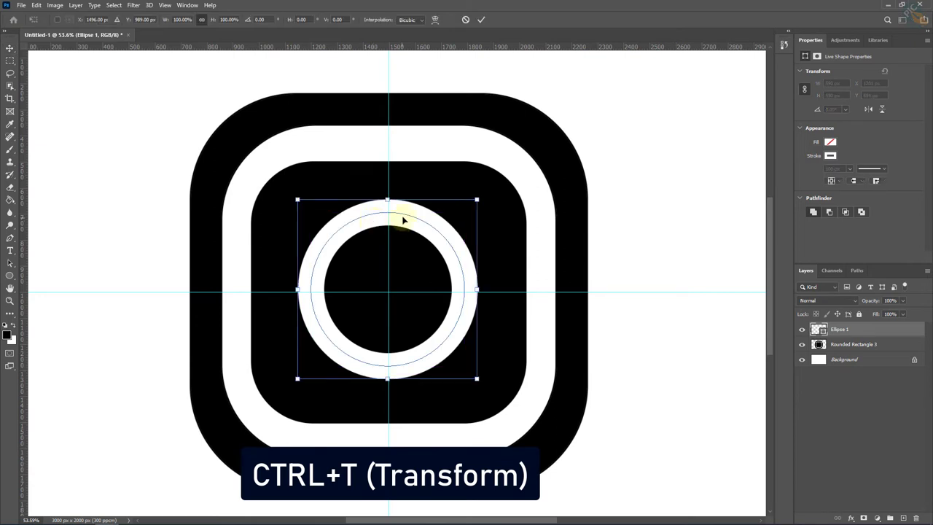
{"action": "key", "text": "Down"}
{"action": "key", "text": "Down"}
{"action": "key", "text": "Down"}
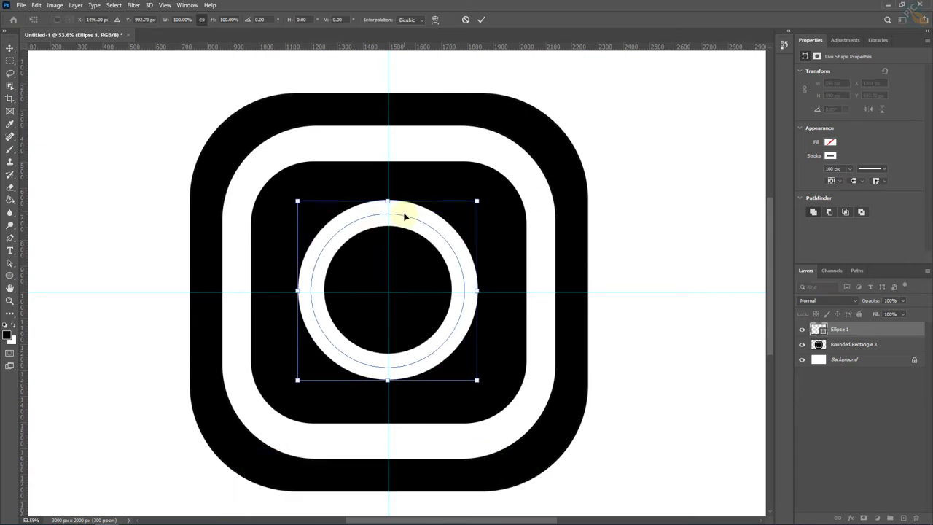
{"action": "key", "text": "Down"}
{"action": "key", "text": "Down"}
{"action": "key", "text": "Down"}
{"action": "key", "text": "Down"}
{"action": "key", "text": "Down"}
{"action": "key", "text": "Down"}
{"action": "key", "text": "Down"}
{"action": "key", "text": "Down"}
{"action": "key", "text": "Down"}
{"action": "key", "text": "Down"}
{"action": "key", "text": "Down"}
{"action": "key", "text": "Down"}
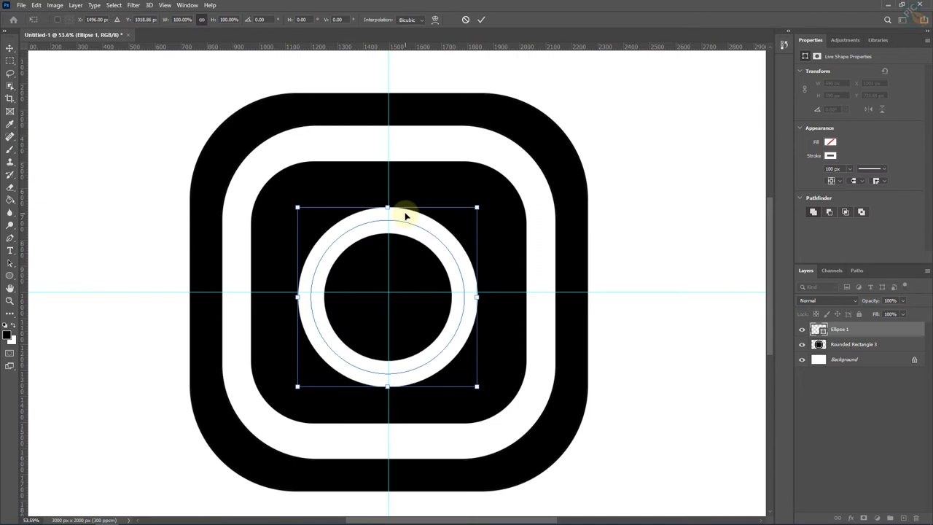
{"action": "mouse_move", "coordinate": [405, 217]}
{"action": "left_mouse_down"}
{"action": "mouse_move", "coordinate": [411, 236]}
{"action": "mouse_move", "coordinate": [412, 229]}
{"action": "left_mouse_up"}
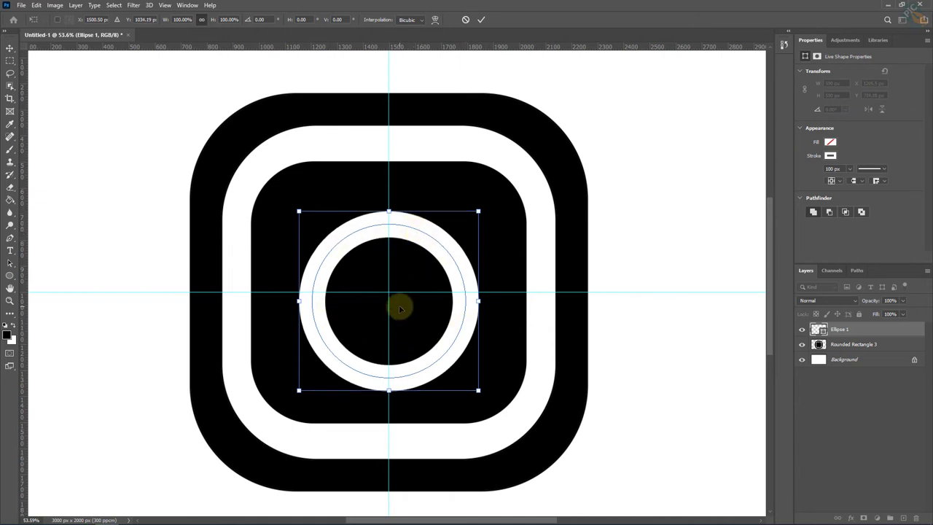
{"action": "left_click", "coordinate": [481, 20]}
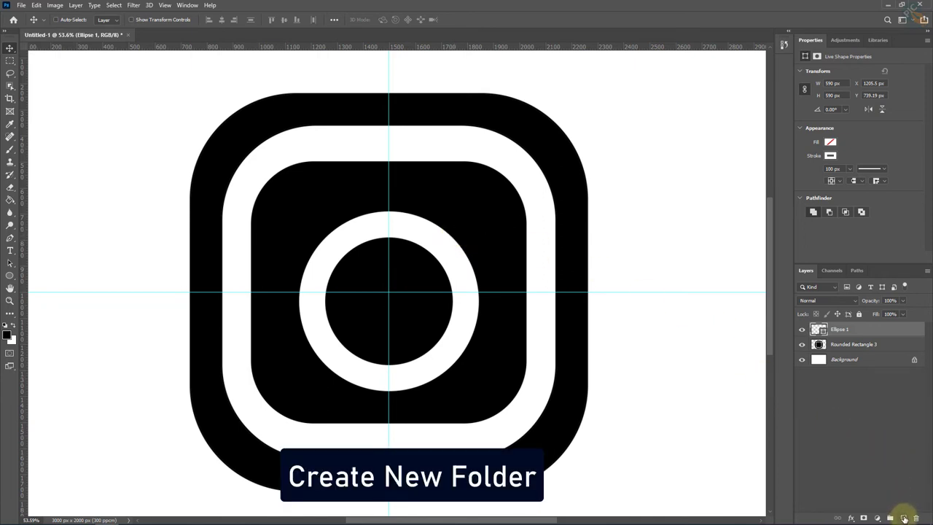
Add a new layer and set the Ellipse Tool to no stroke and white fill
{"action": "left_click", "coordinate": [903, 517]}
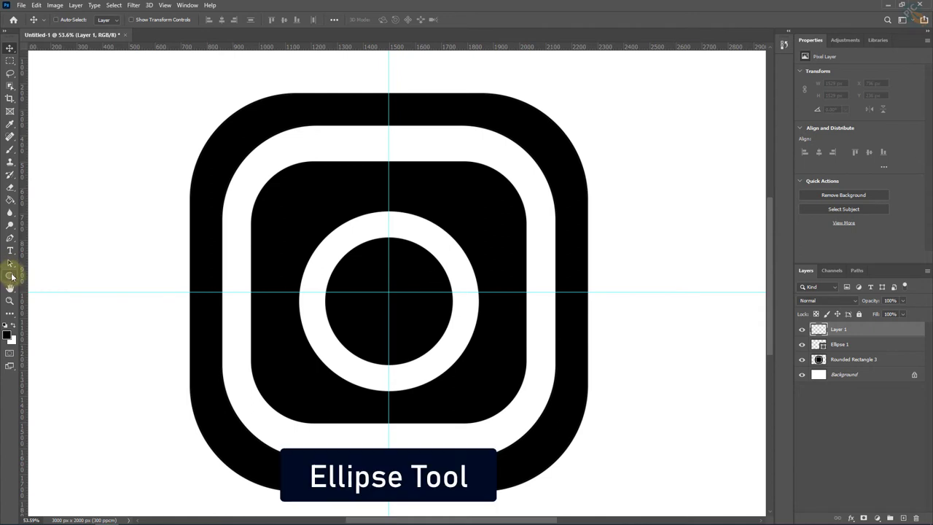
{"action": "left_click", "coordinate": [10, 278]}
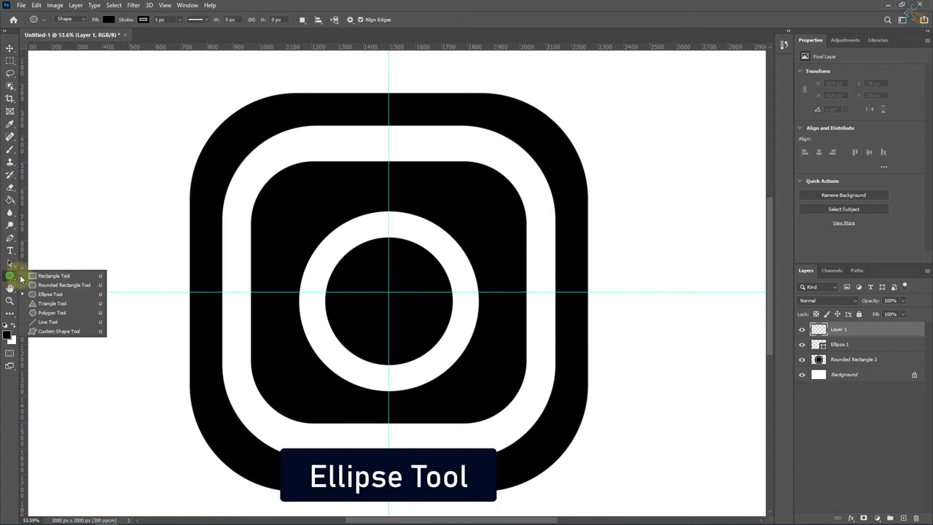
{"action": "left_click", "coordinate": [51, 295]}
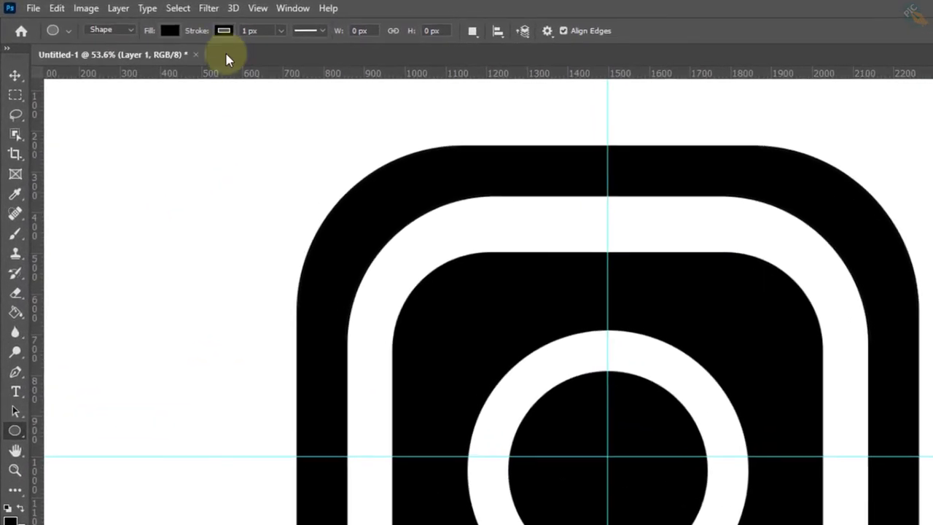
{"action": "left_click", "coordinate": [224, 30]}
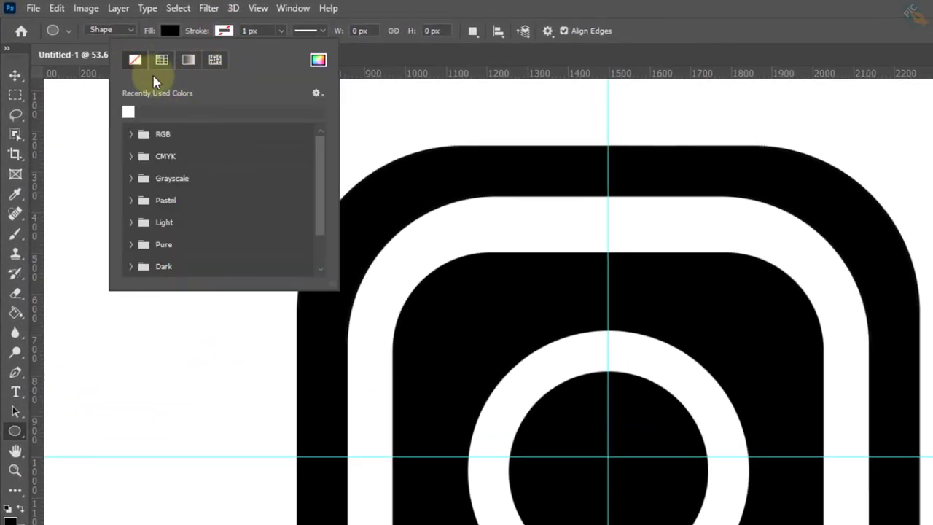
{"action": "left_click", "coordinate": [170, 31]}
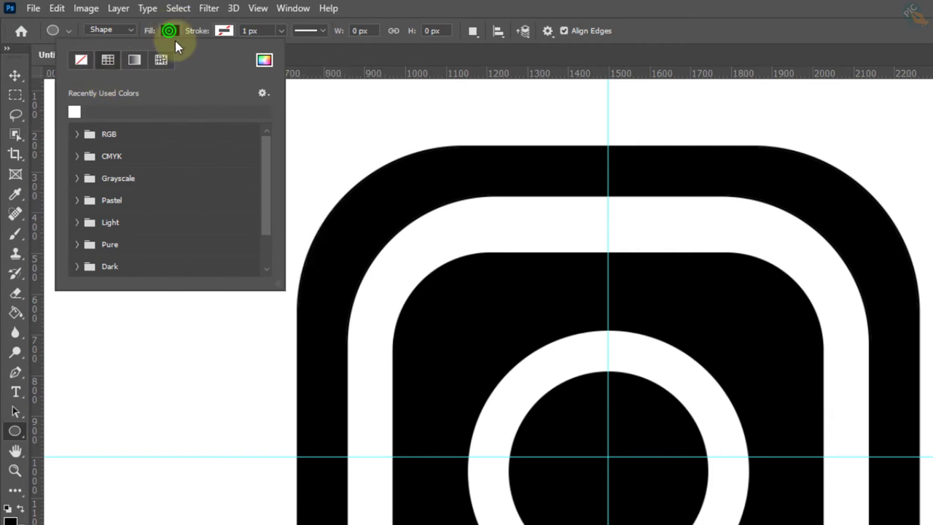
{"action": "left_click", "coordinate": [263, 60]}
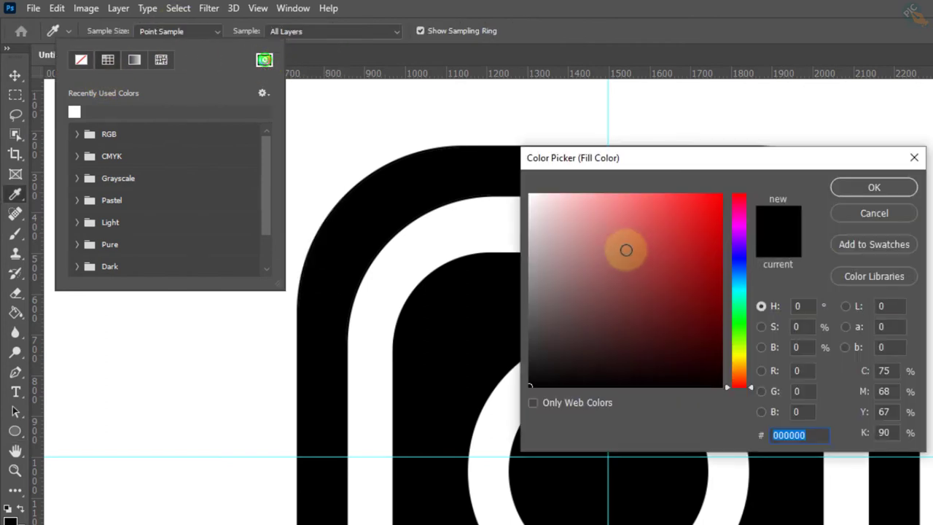
{"action": "left_click_drag", "start_coordinate": [626, 250], "coordinate": [500, 156]}
{"action": "left_click", "coordinate": [875, 187]}
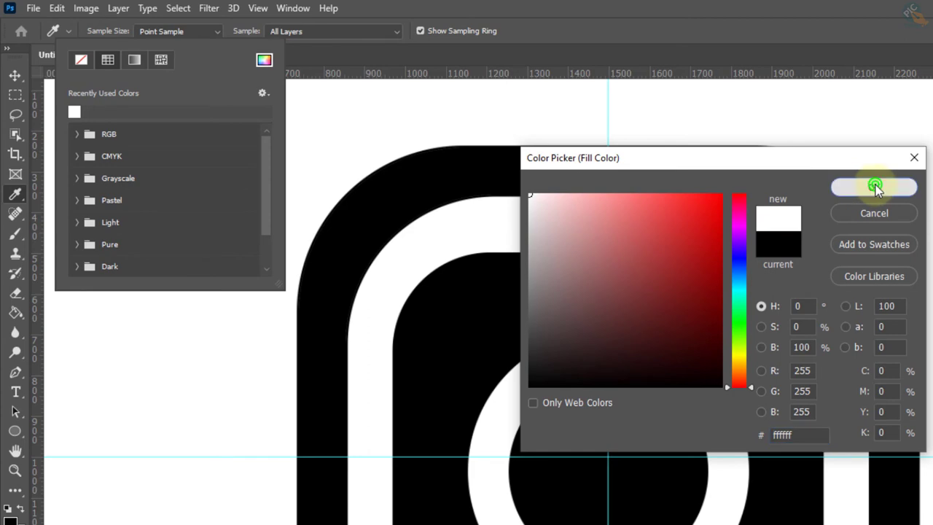
{"action": "left_click", "coordinate": [876, 188]}
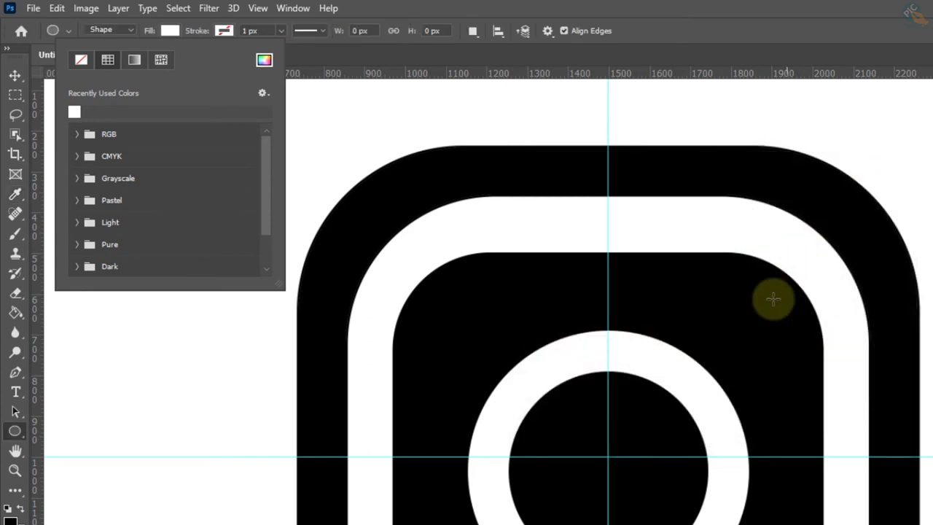
Draw a 121 × 121 px white dot in the inner square's upper-right corner
{"action": "left_click_drag", "start_coordinate": [722, 304], "coordinate": [777, 349]}
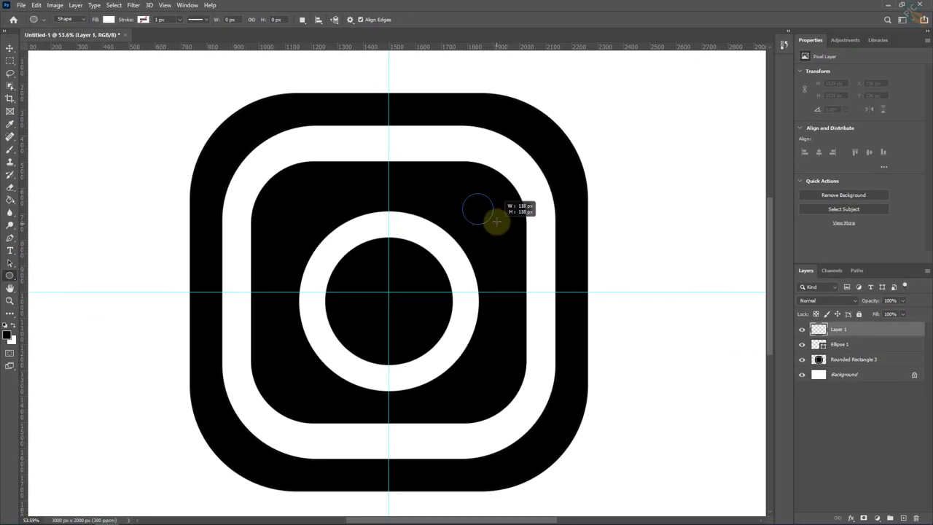
{"action": "left_click_drag", "start_coordinate": [548, 247], "coordinate": [545, 239]}
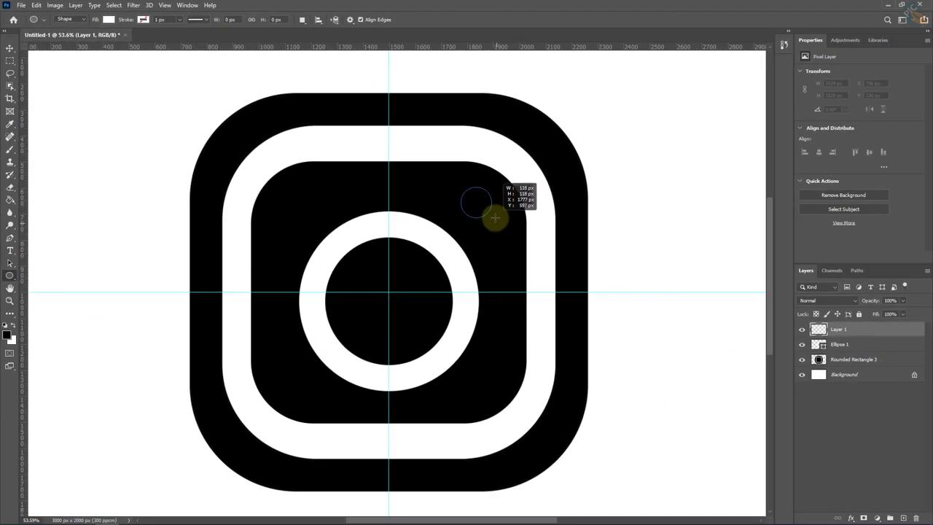
{"action": "left_click_drag", "start_coordinate": [495, 217], "coordinate": [496, 218]}
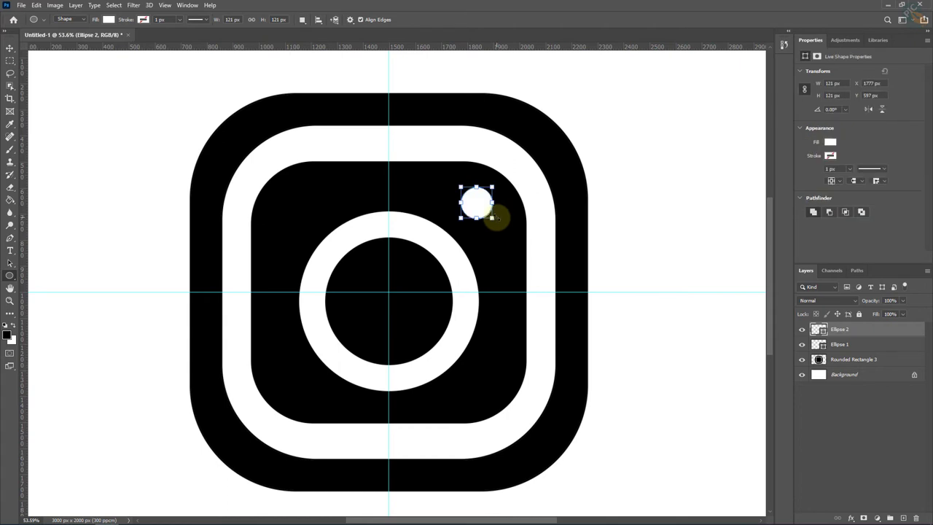
Shift the white dot slightly right to X 1806.69 px, Y 597 px and commit
{"action": "left_click", "coordinate": [11, 47]}
{"action": "key", "text": "ctrl"}
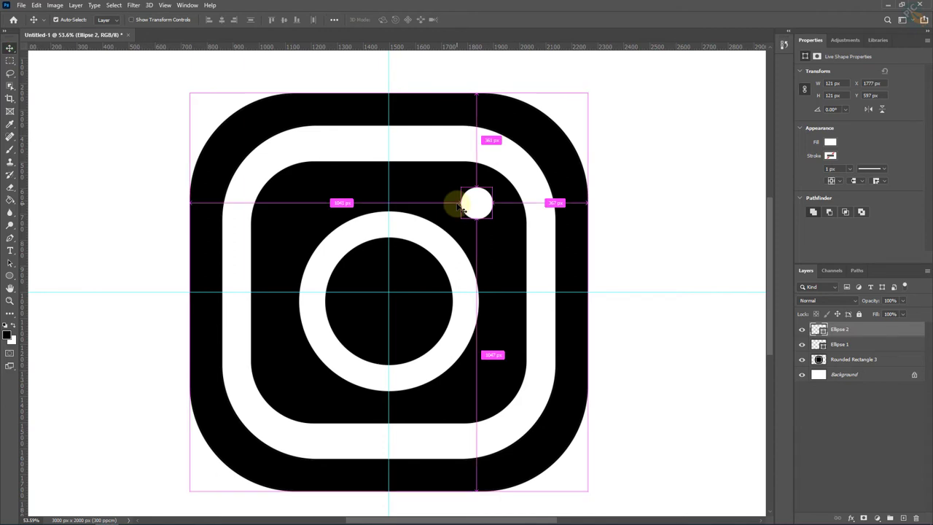
{"action": "key", "text": "ctrl+t"}
{"action": "left_click_drag", "start_coordinate": [478, 204], "coordinate": [481, 204]}
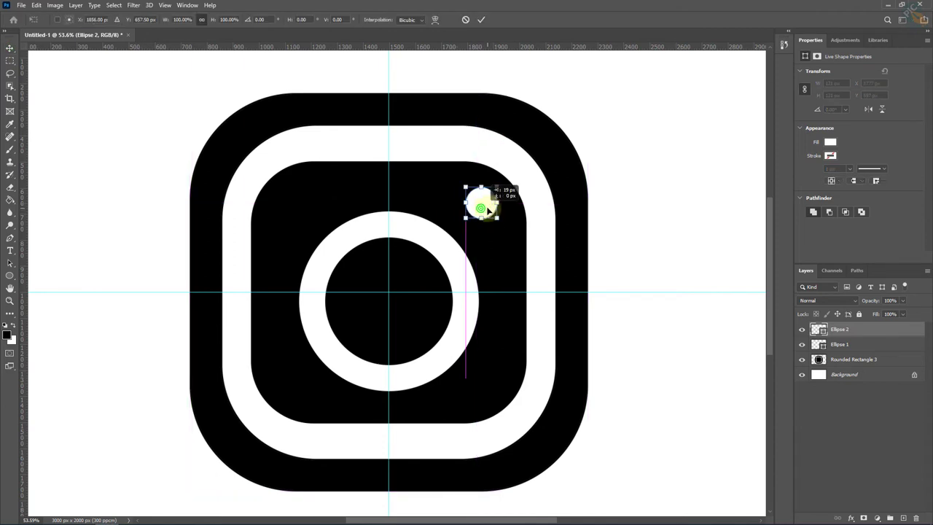
{"action": "key", "text": "Right"}
{"action": "key", "text": "Right"}
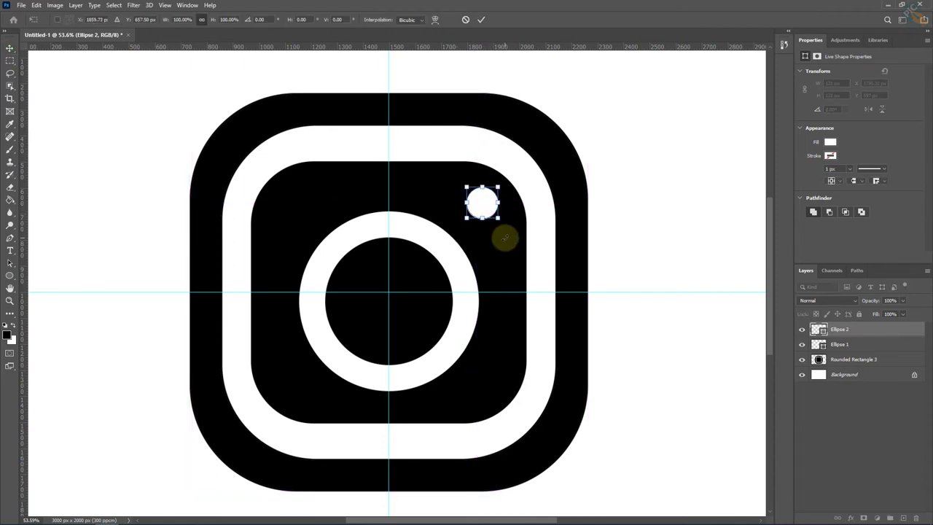
{"action": "key", "text": "Right"}
{"action": "key", "text": "Right"}
{"action": "key", "text": "Right"}
{"action": "key", "text": "Right"}
{"action": "left_click", "coordinate": [481, 20]}
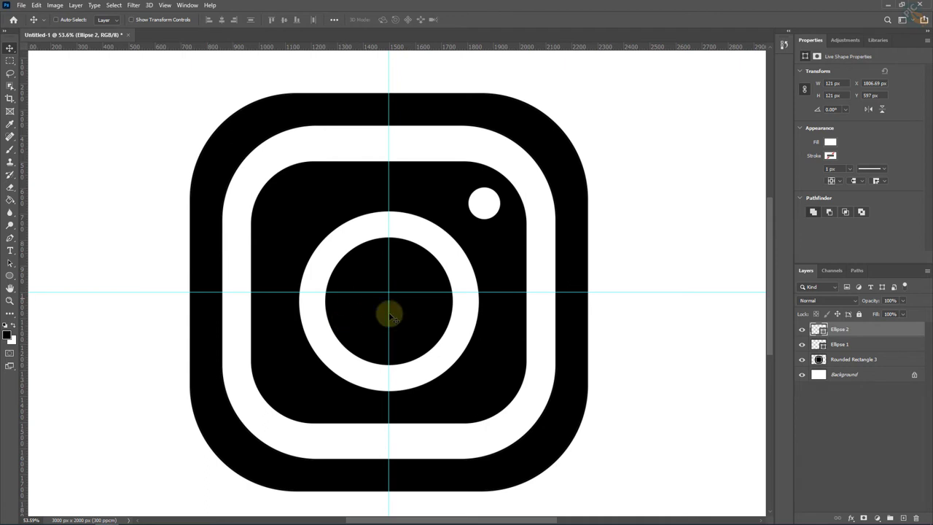
Select the Rounded Rectangle 3 layer and open its Layer Style blending options
{"action": "left_click", "coordinate": [888, 360]}
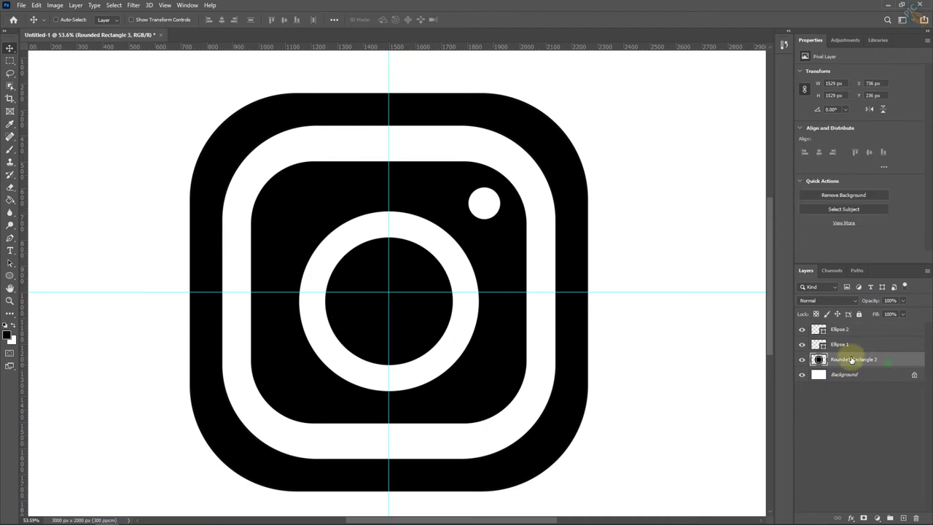
{"action": "left_click", "coordinate": [801, 359]}
{"action": "left_click", "coordinate": [801, 359]}
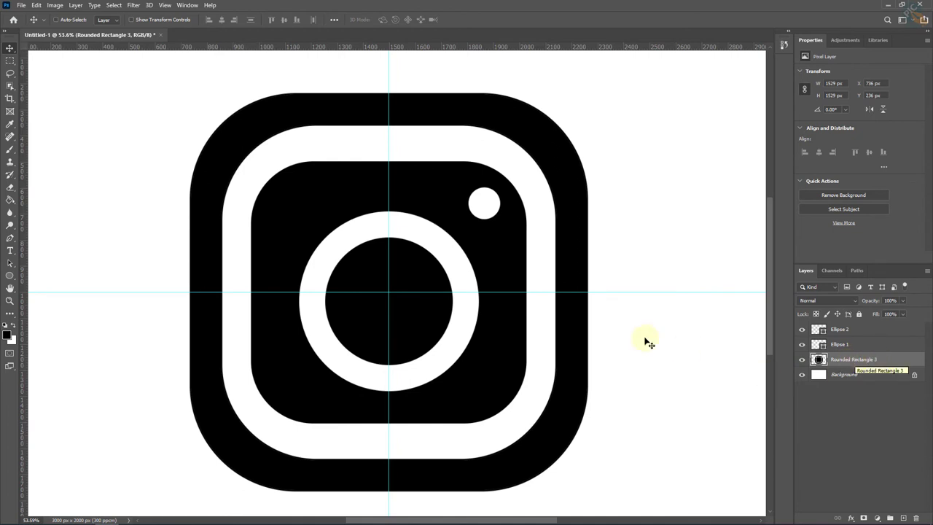
{"action": "left_click", "coordinate": [76, 6]}
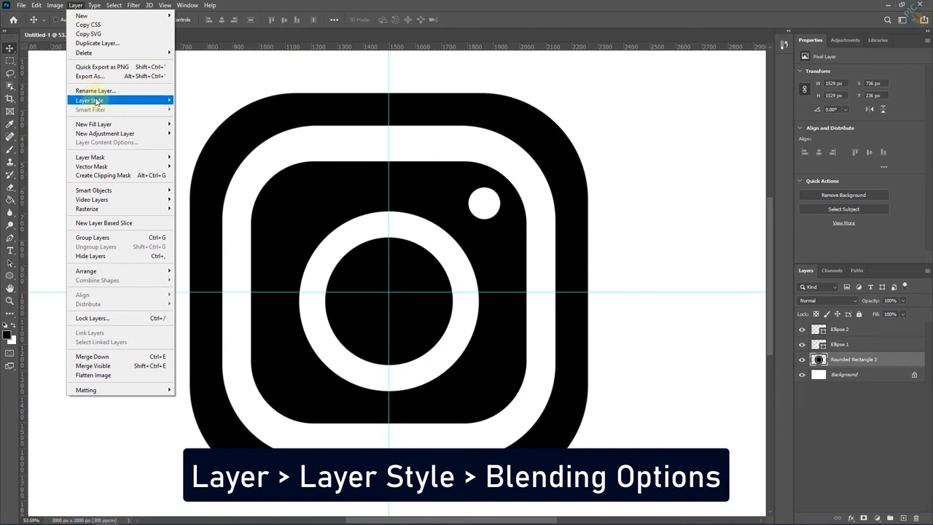
{"action": "mouse_move", "coordinate": [90, 100]}
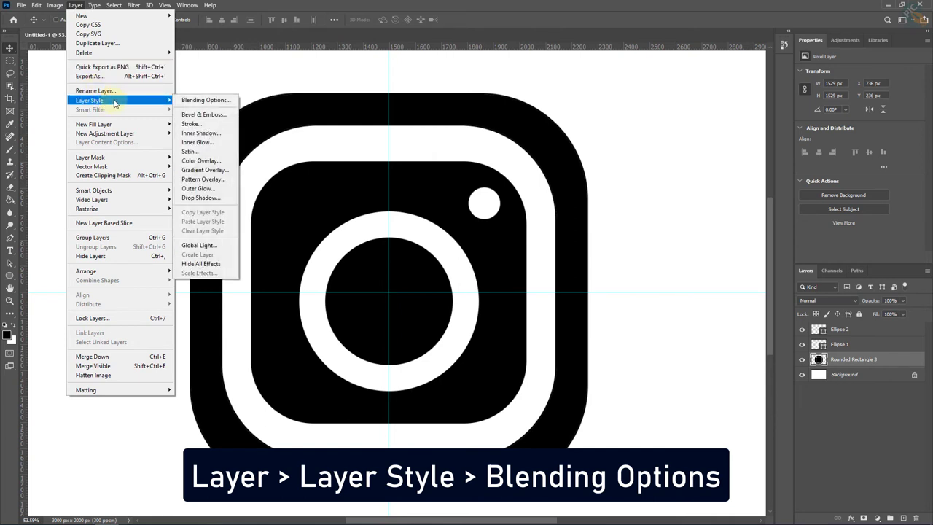
{"action": "left_click", "coordinate": [214, 101]}
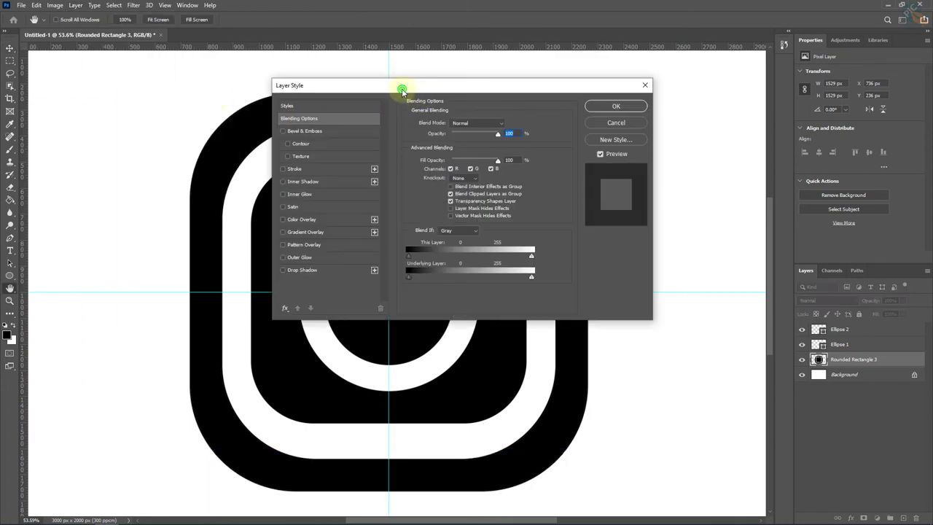
{"action": "mouse_move", "coordinate": [405, 88]}
{"action": "left_mouse_down"}
{"action": "mouse_move", "coordinate": [671, 53]}
{"action": "mouse_move", "coordinate": [662, 98]}
{"action": "mouse_move", "coordinate": [683, 40]}
{"action": "mouse_move", "coordinate": [675, 33]}
{"action": "left_mouse_up"}
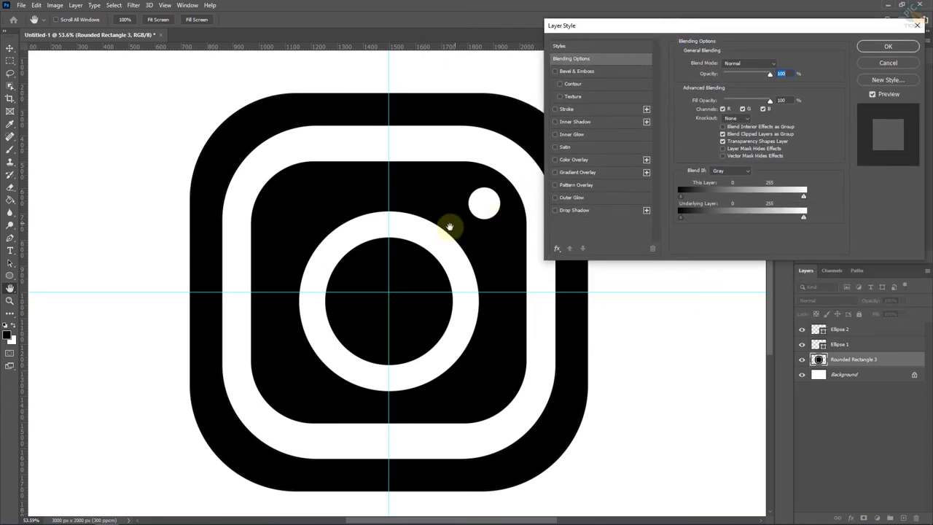
{"action": "mouse_move", "coordinate": [447, 231]}
{"action": "left_mouse_down"}
{"action": "mouse_move", "coordinate": [345, 219]}
{"action": "mouse_move", "coordinate": [353, 222]}
{"action": "left_mouse_up"}
{"action": "left_click", "coordinate": [704, 57]}
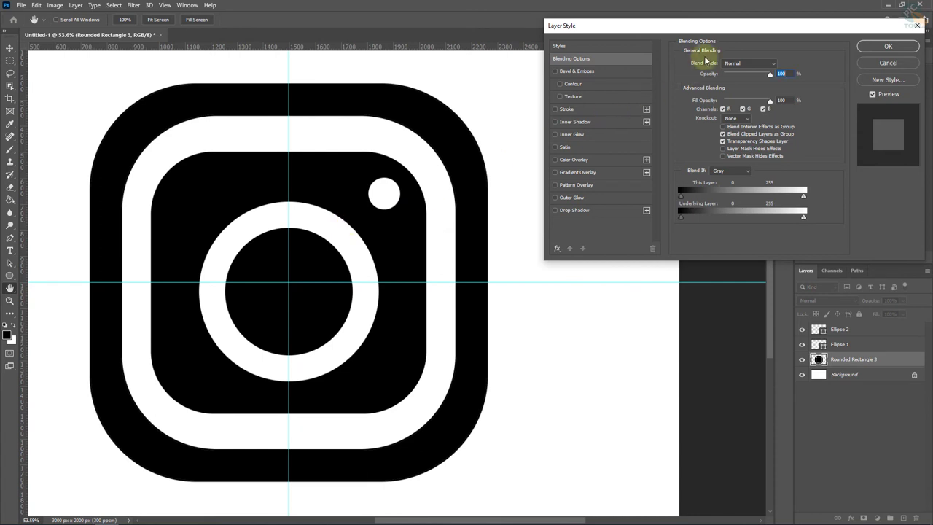
{"action": "left_click_drag", "start_coordinate": [739, 29], "coordinate": [722, 37]}
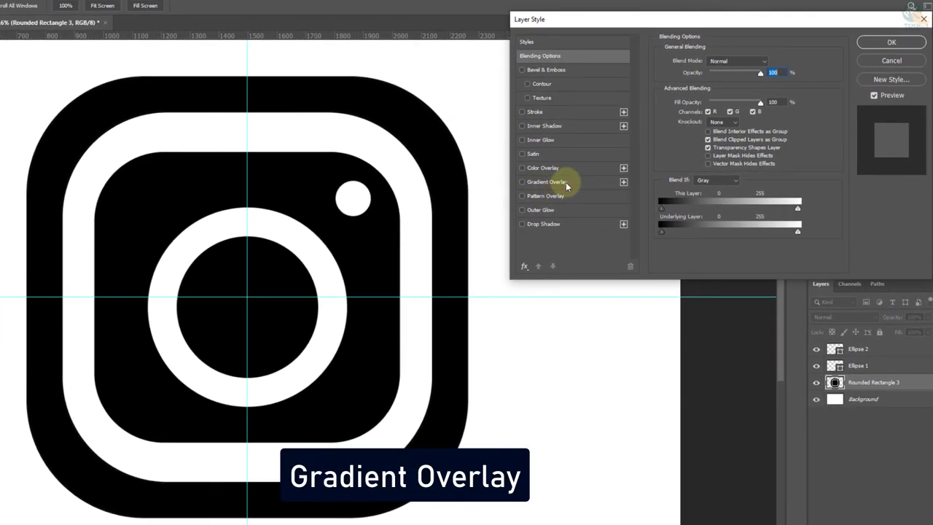
Add a gradient overlay to the rounded square and make its left stop pure yellow ffff00
{"action": "left_click", "coordinate": [551, 182]}
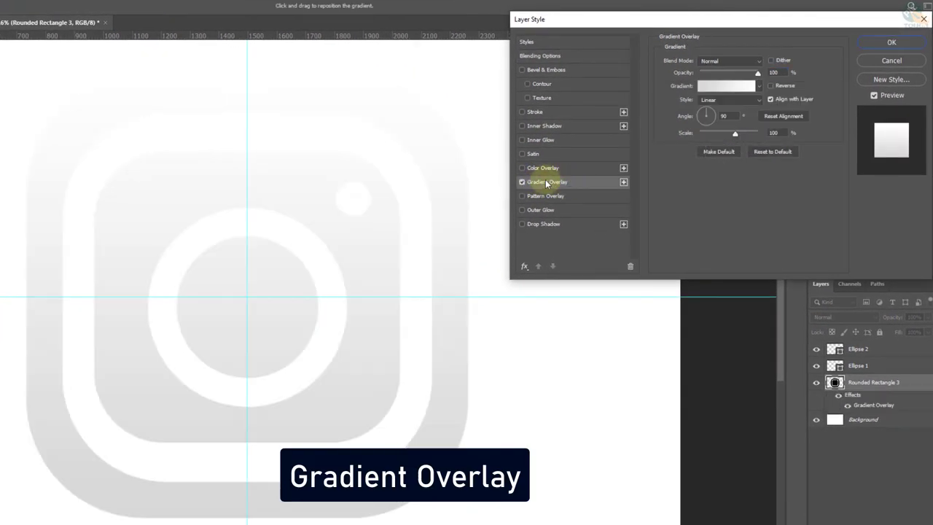
{"action": "left_click", "coordinate": [723, 88]}
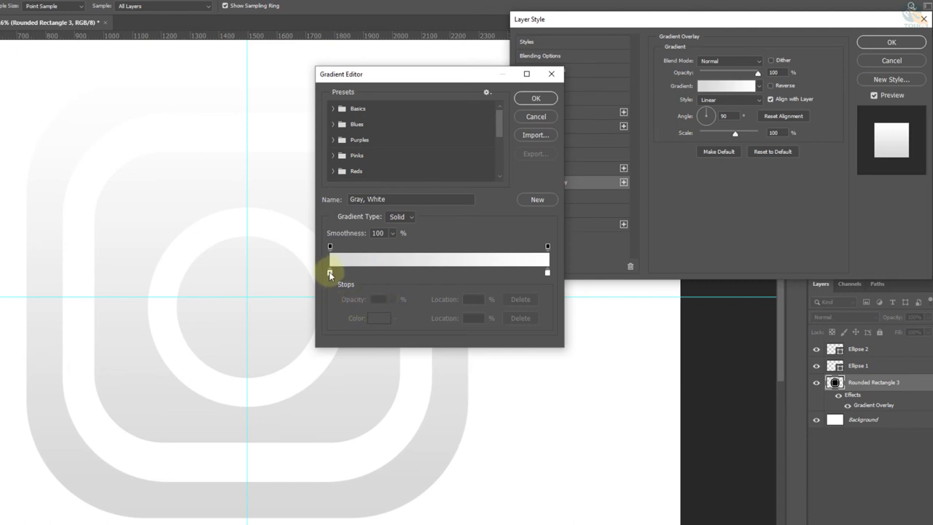
{"action": "left_click", "coordinate": [330, 273]}
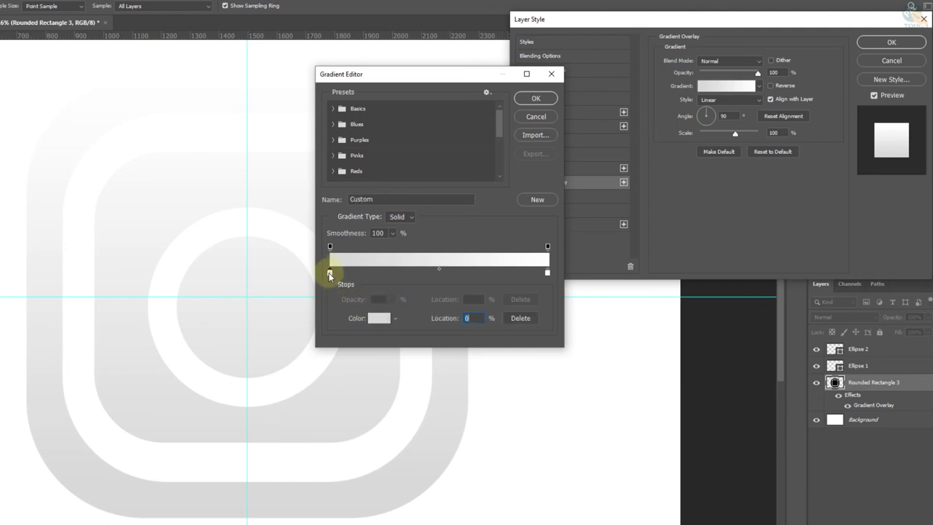
{"action": "left_click", "coordinate": [379, 319]}
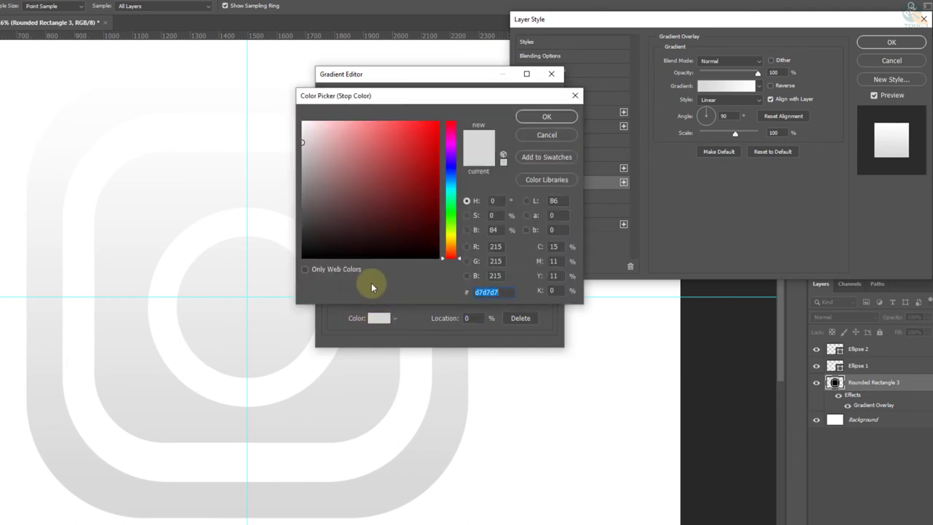
{"action": "left_click_drag", "start_coordinate": [450, 255], "coordinate": [451, 240]}
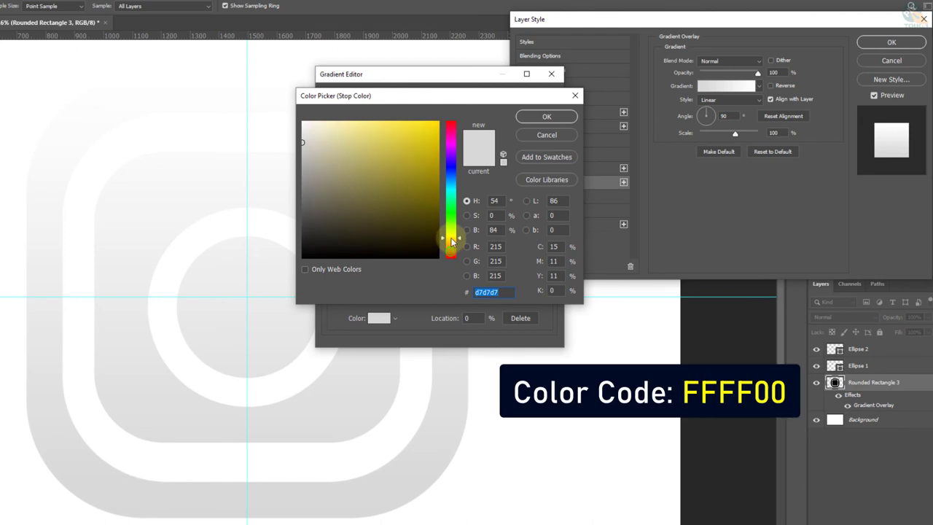
{"action": "left_click", "coordinate": [438, 121]}
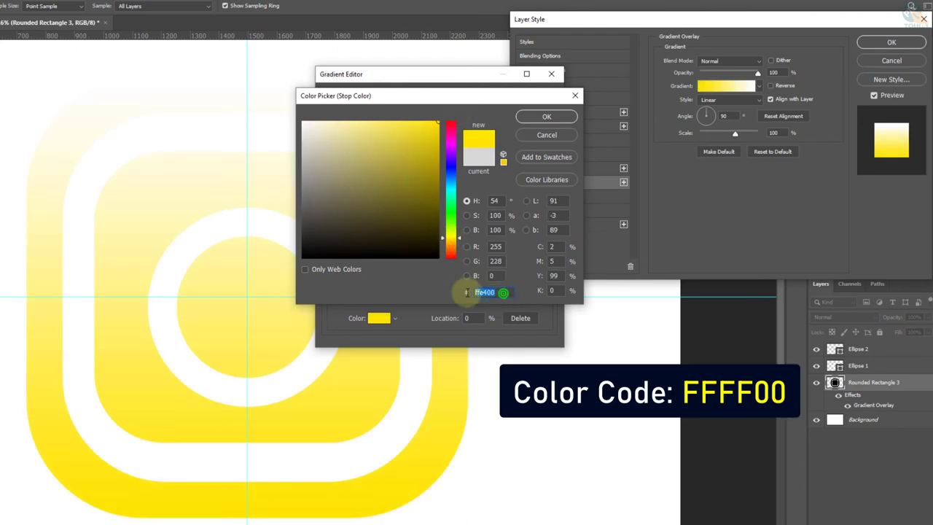
{"action": "type", "text": "fff"}
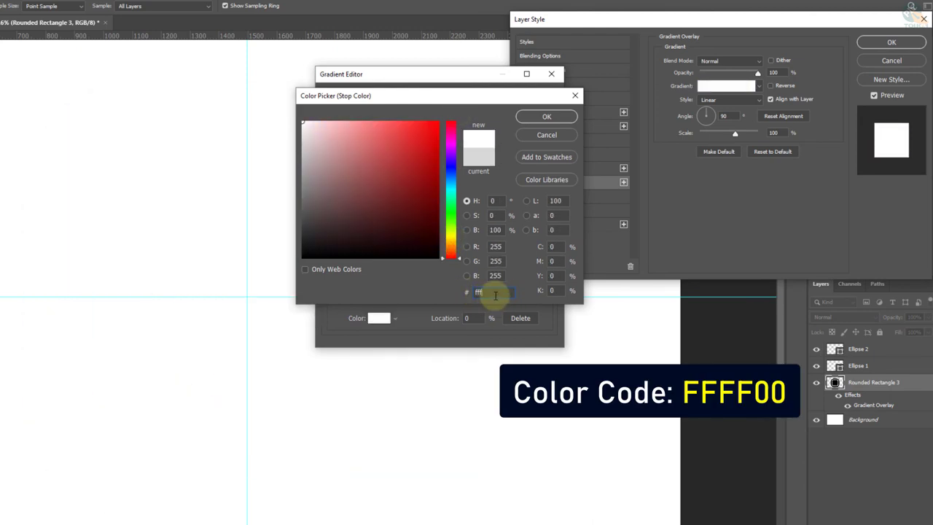
{"action": "type", "text": "f00"}
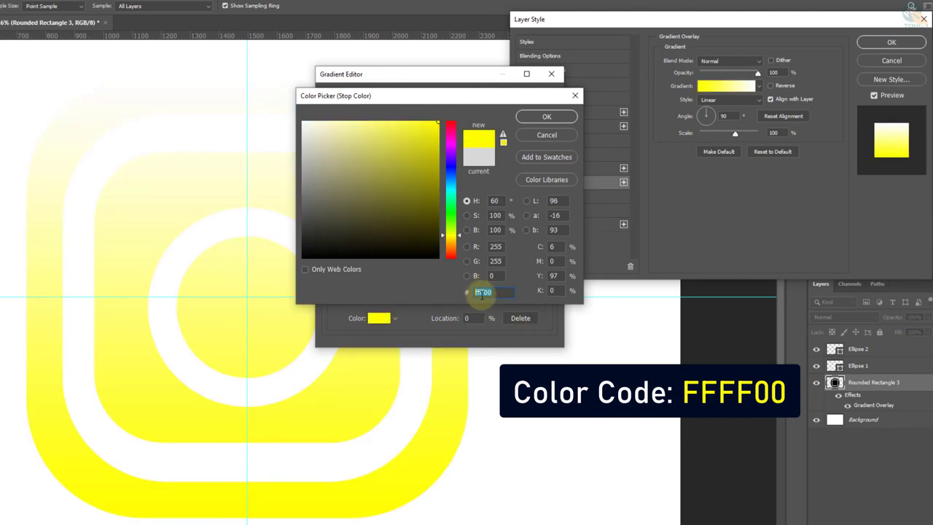
{"action": "left_click", "coordinate": [529, 118]}
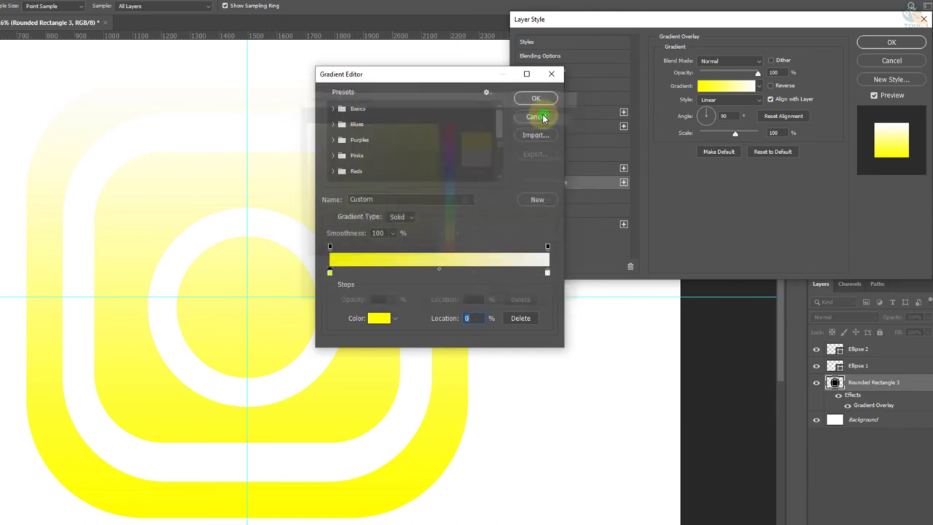
Move the yellow stop to a 5% location
{"action": "left_click", "coordinate": [478, 318]}
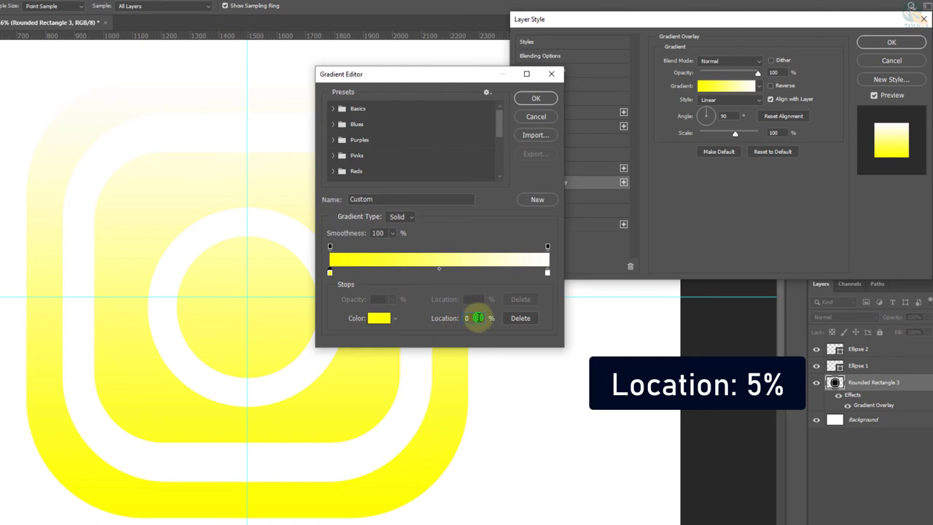
{"action": "double_click", "coordinate": [467, 318]}
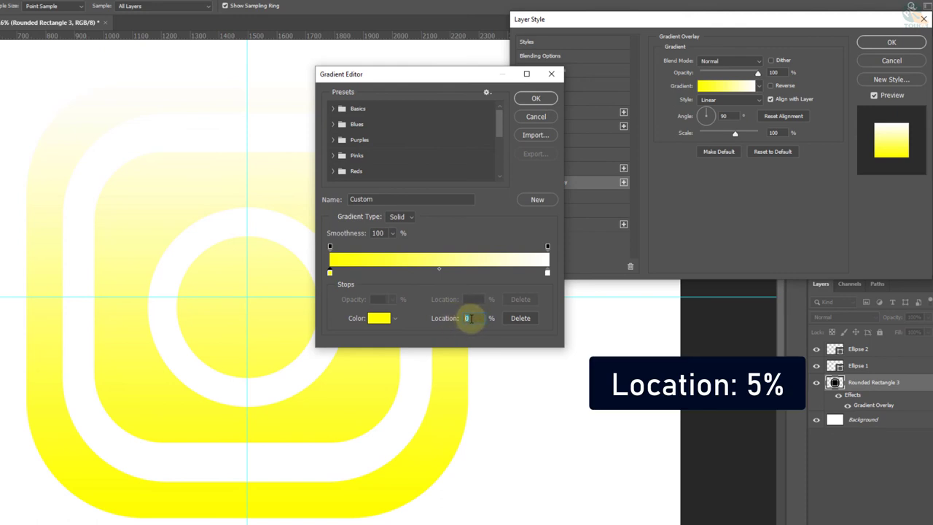
{"action": "type", "text": "5"}
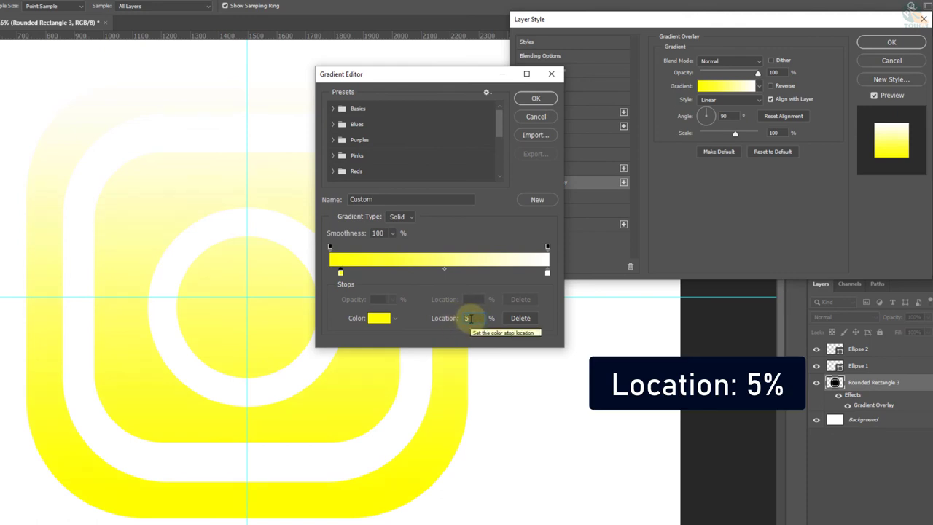
{"action": "double_click", "coordinate": [469, 317]}
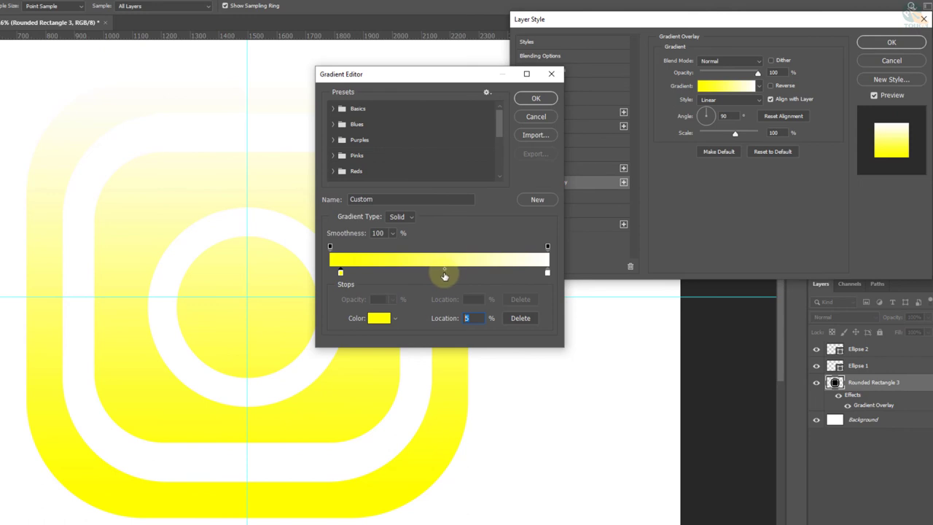
Add a middle colour stop and set its colour to red f90136
{"action": "left_click", "coordinate": [443, 274]}
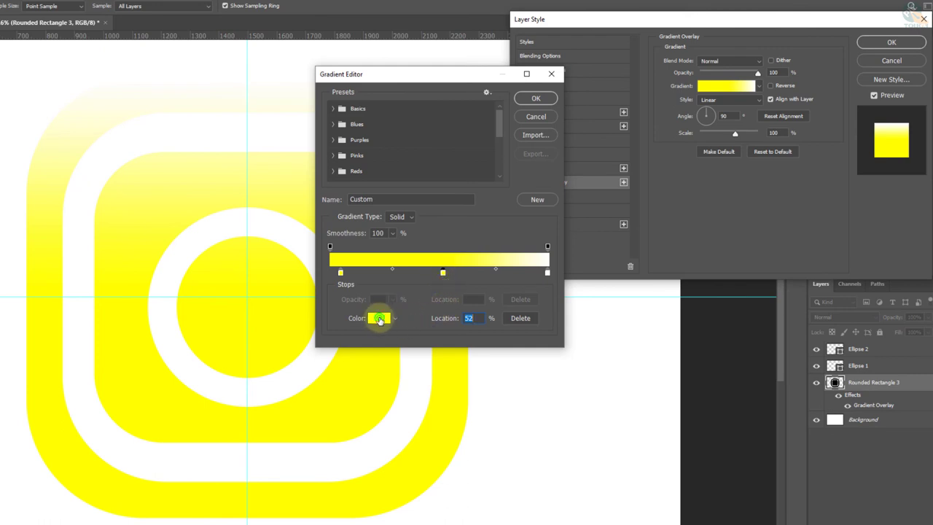
{"action": "left_click", "coordinate": [379, 319]}
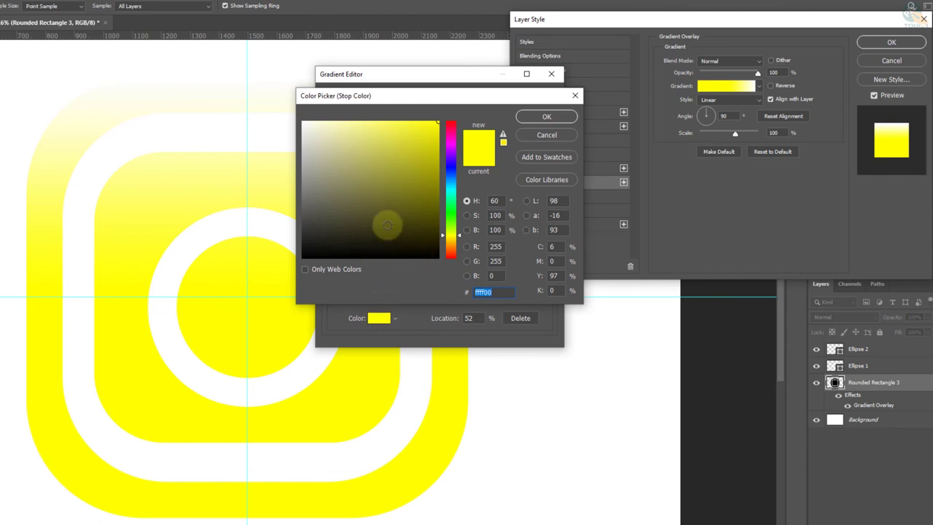
{"action": "left_click", "coordinate": [450, 130]}
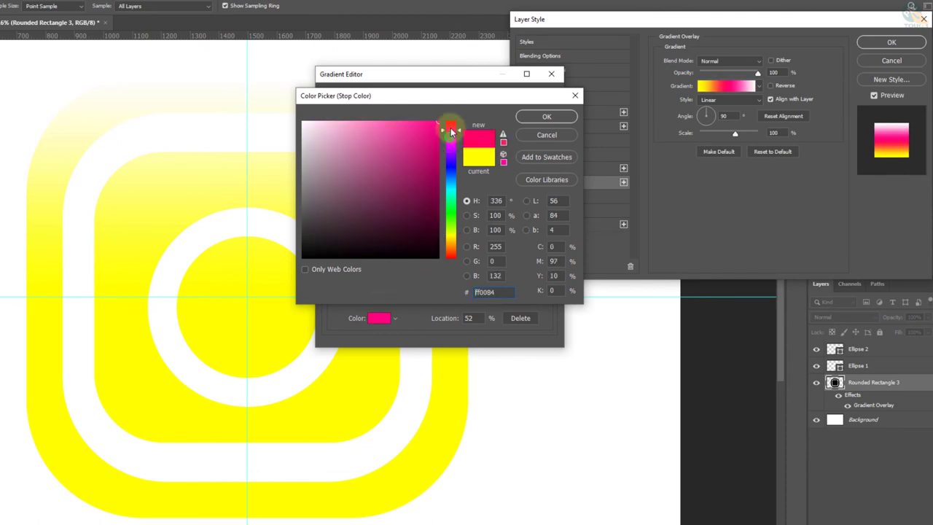
{"action": "left_click_drag", "start_coordinate": [450, 130], "coordinate": [450, 121]}
{"action": "left_click", "coordinate": [438, 129]}
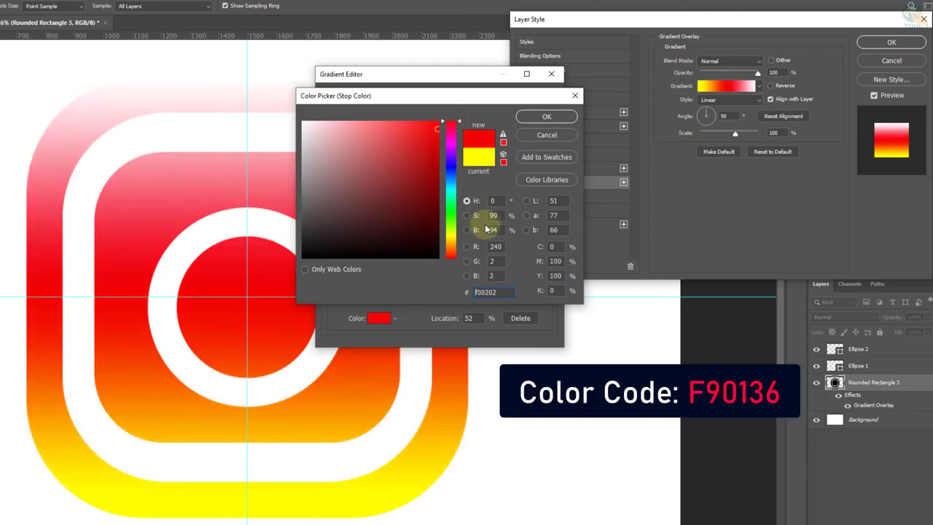
{"action": "left_click_drag", "start_coordinate": [501, 292], "coordinate": [460, 292]}
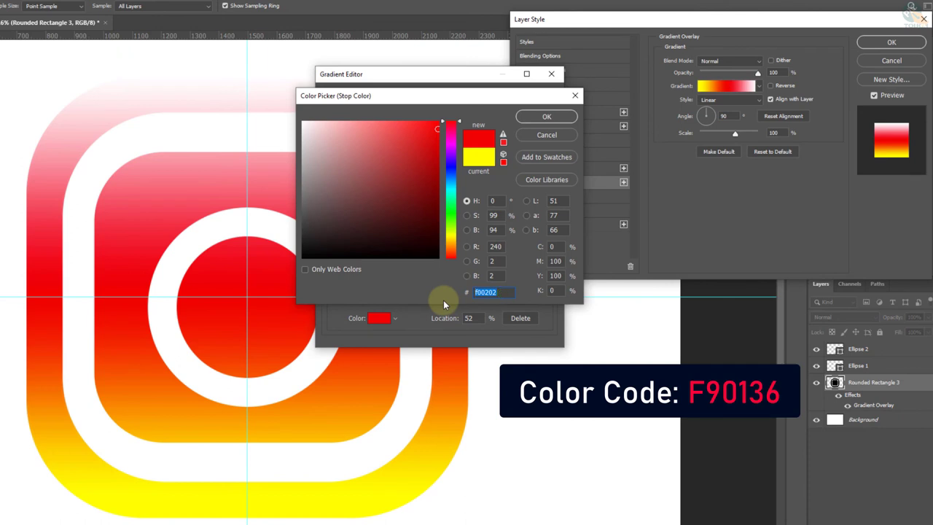
{"action": "type", "text": "f"}
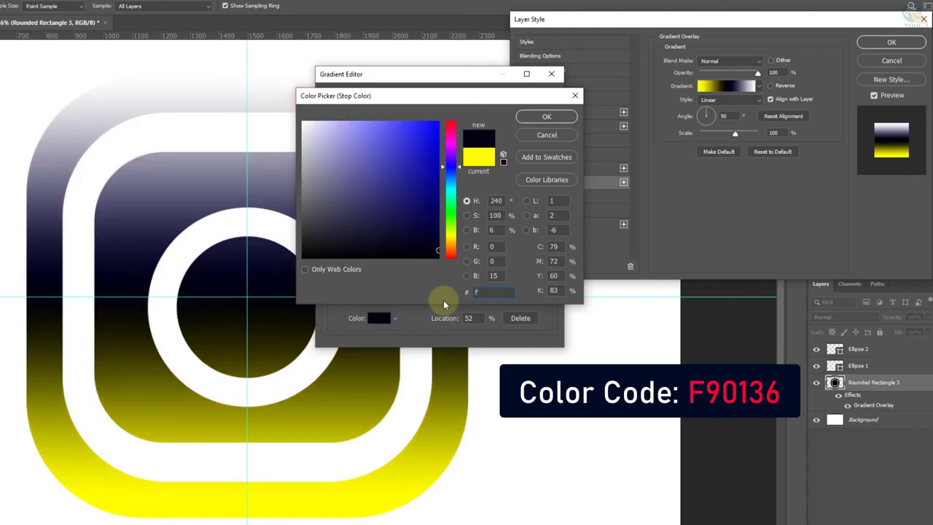
{"action": "type", "text": "90"}
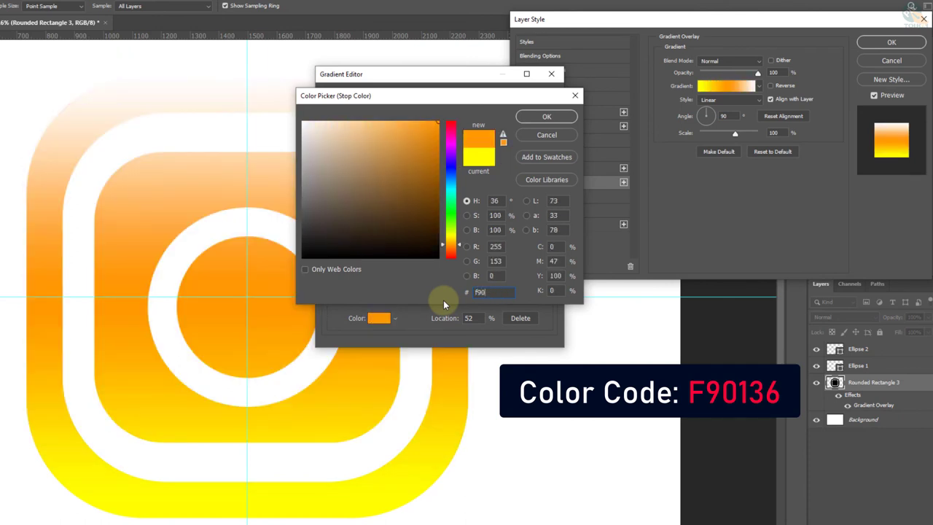
{"action": "type", "text": "136"}
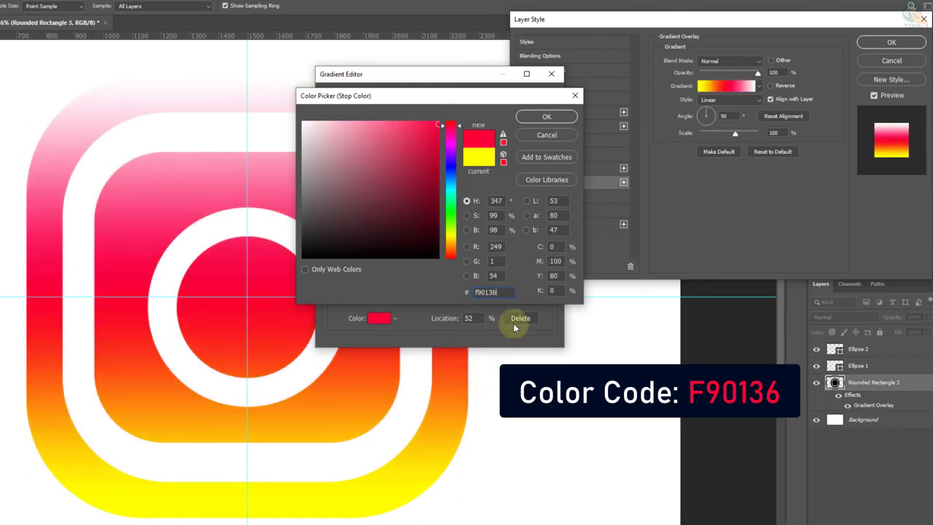
{"action": "left_click_drag", "start_coordinate": [500, 292], "coordinate": [470, 292]}
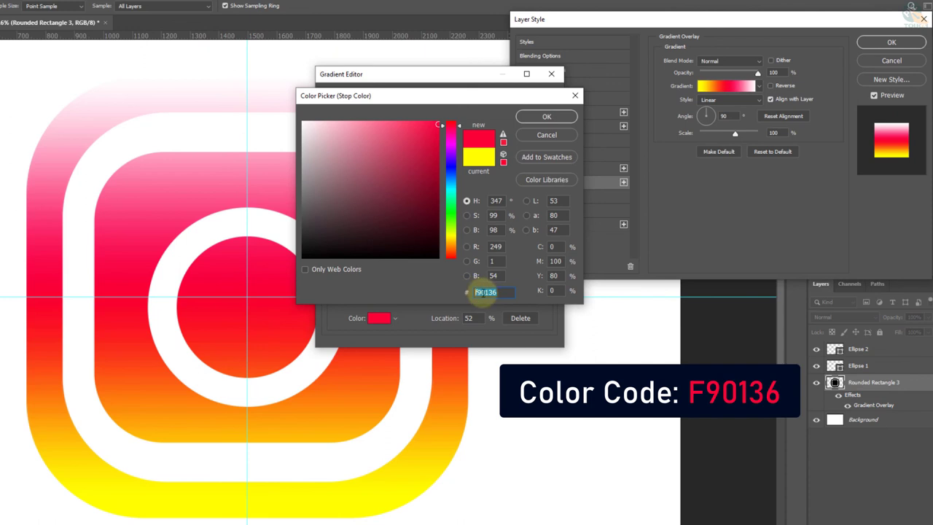
{"action": "left_click", "coordinate": [548, 116]}
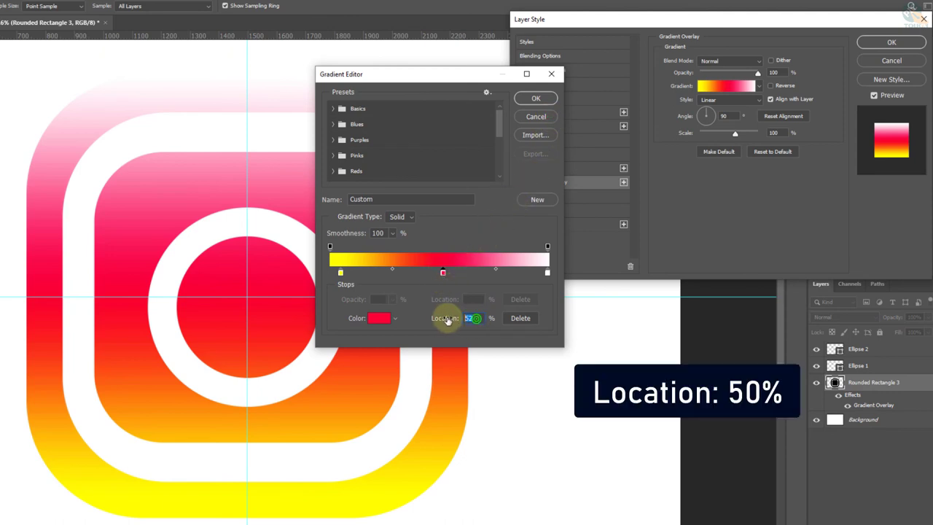
Place the red stop at 50%, then make the end stop purple 7937b0 at 75%
{"action": "type", "text": "50"}
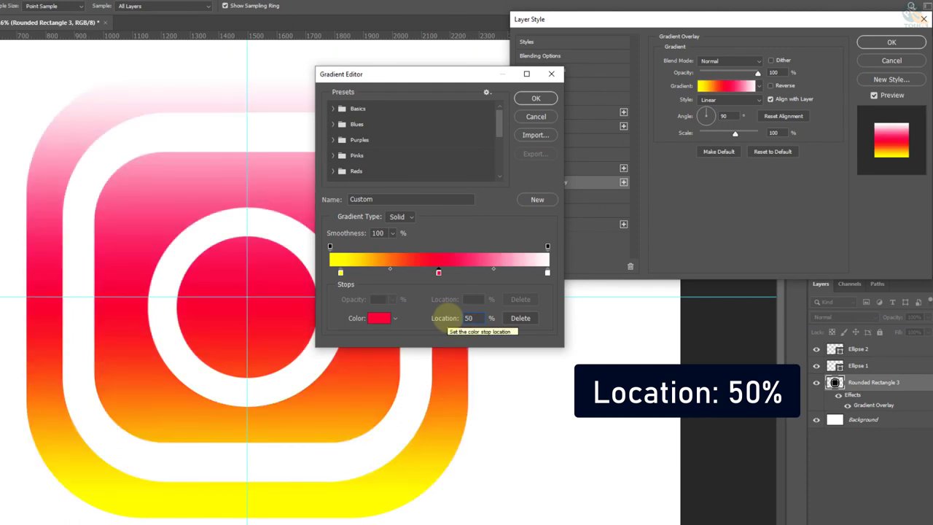
{"action": "left_click", "coordinate": [475, 318]}
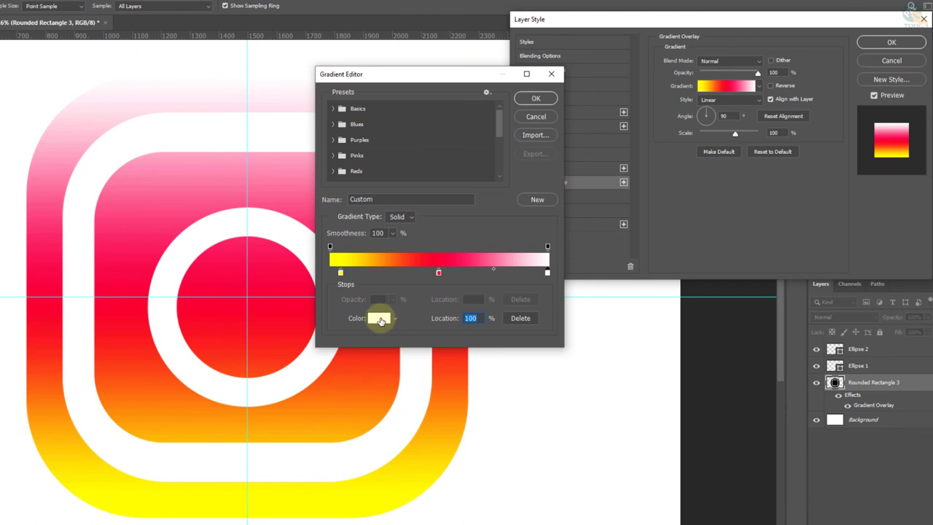
{"action": "left_click", "coordinate": [379, 318]}
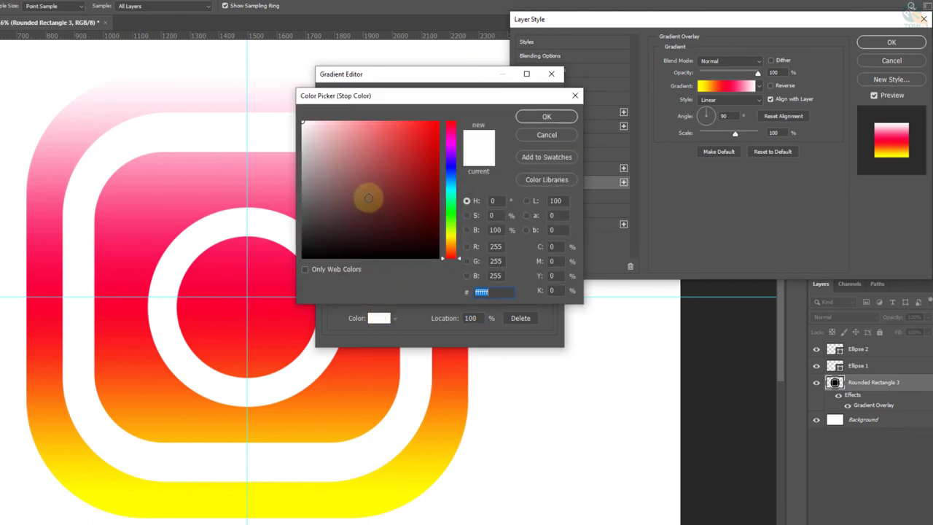
{"action": "left_click", "coordinate": [450, 146]}
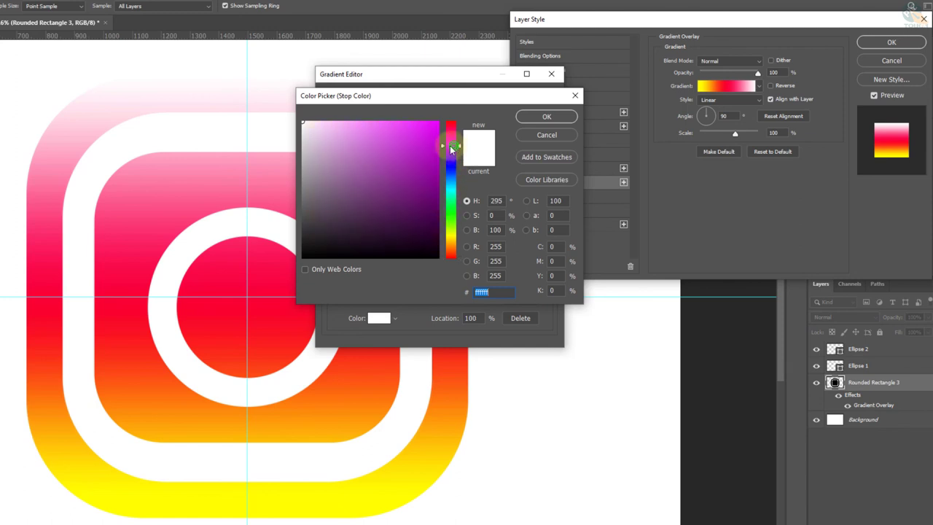
{"action": "left_click", "coordinate": [423, 161]}
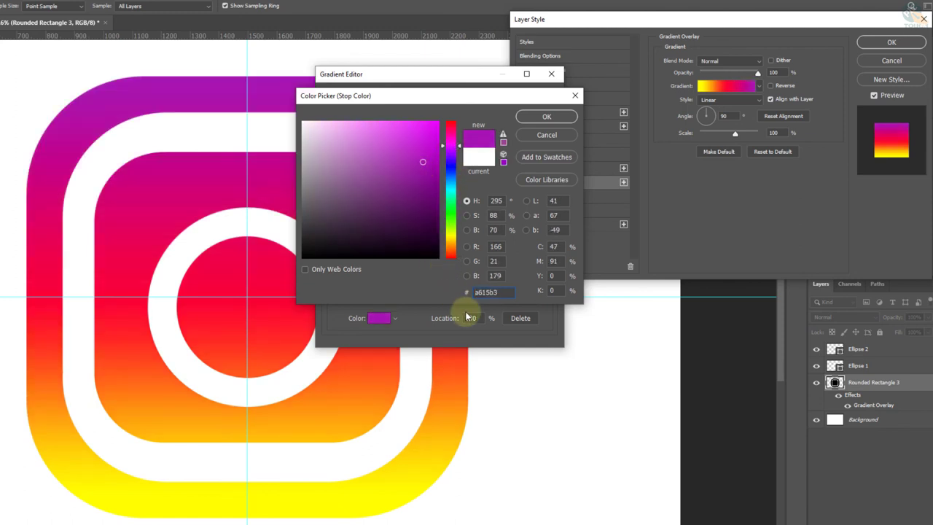
{"action": "double_click", "coordinate": [495, 292]}
{"action": "type", "text": "7"}
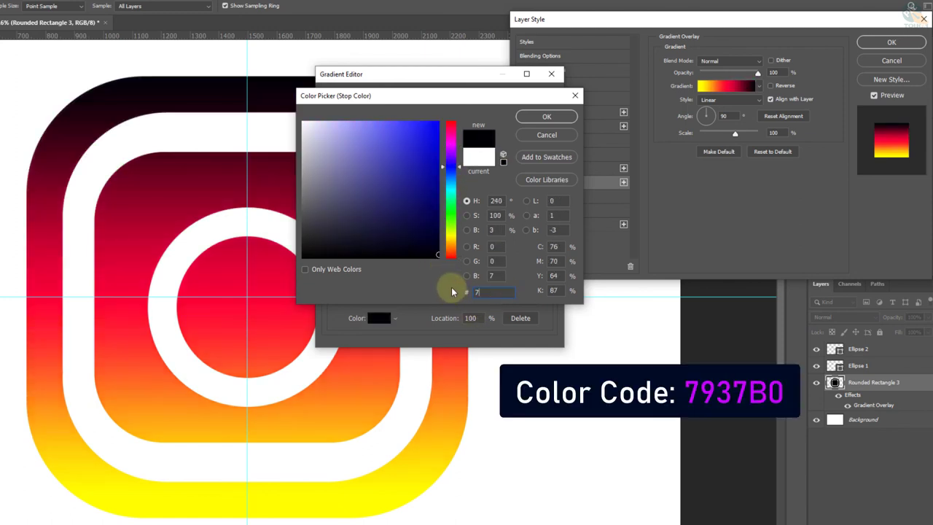
{"action": "type", "text": "9"}
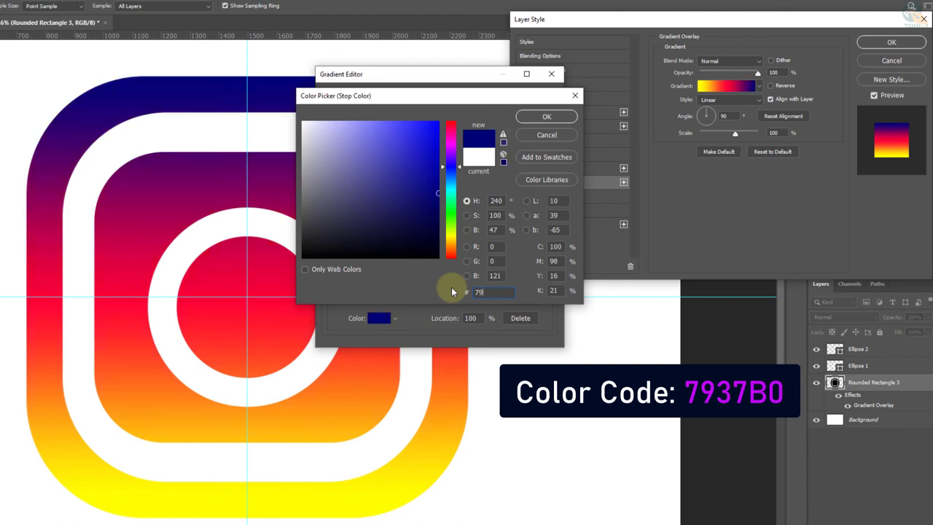
{"action": "type", "text": "37"}
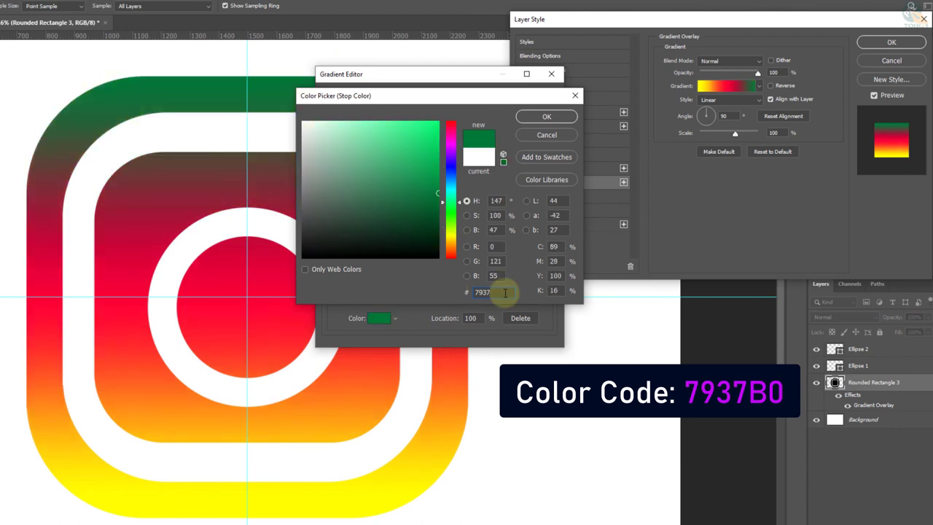
{"action": "type", "text": "b"}
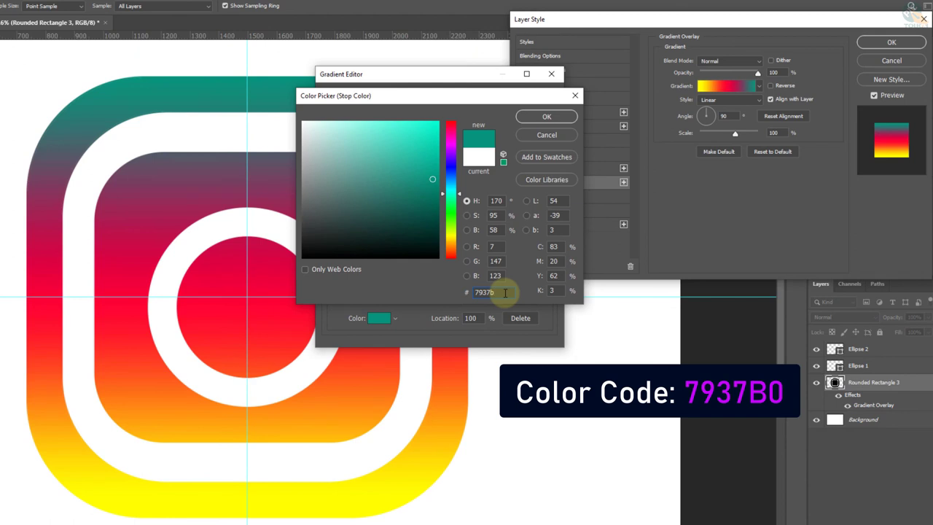
{"action": "type", "text": "0"}
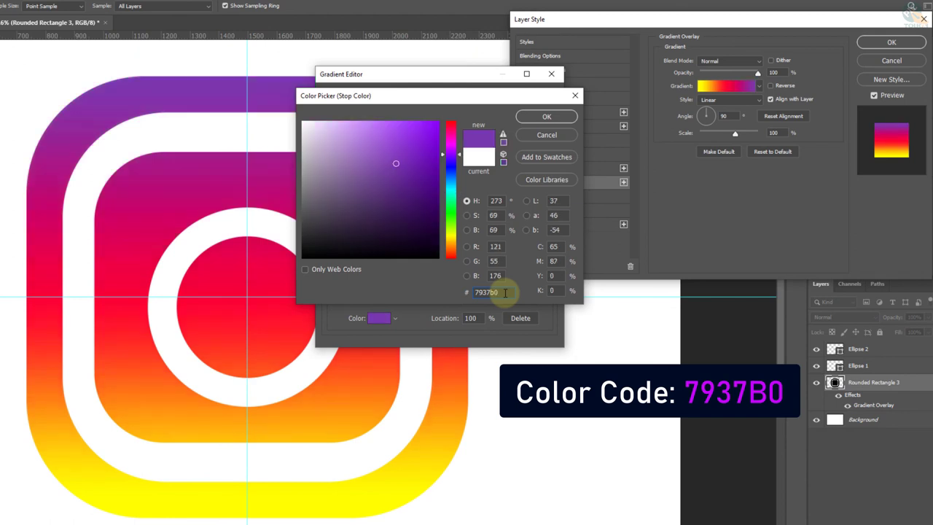
{"action": "left_click_drag", "start_coordinate": [506, 292], "coordinate": [473, 290]}
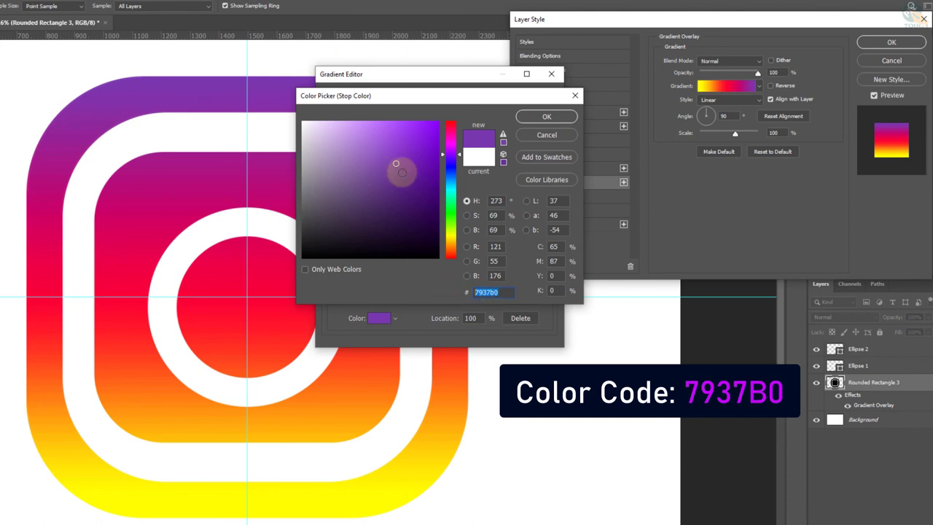
{"action": "left_click", "coordinate": [548, 117]}
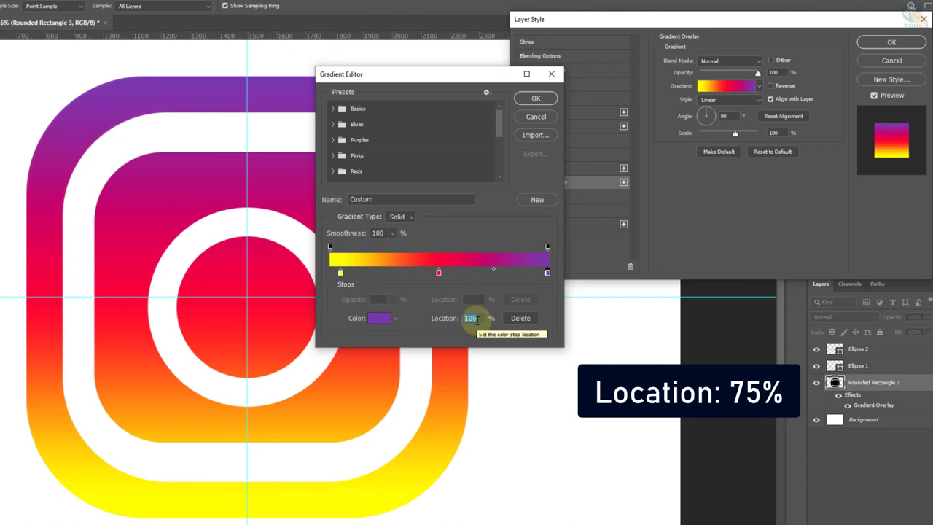
{"action": "type", "text": "75"}
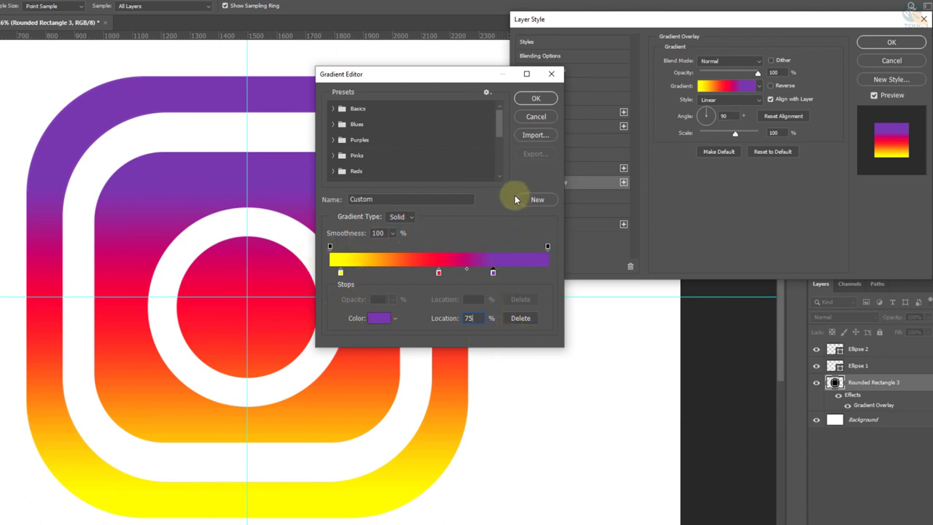
Confirm the yellow–red–purple gradient and set the overlay angle to 50°
{"action": "left_click", "coordinate": [537, 99]}
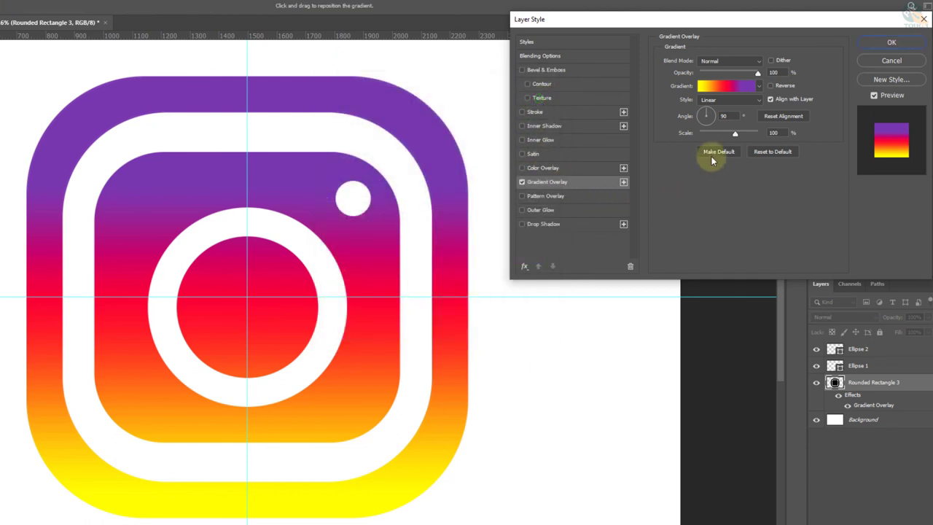
{"action": "left_click", "coordinate": [732, 115]}
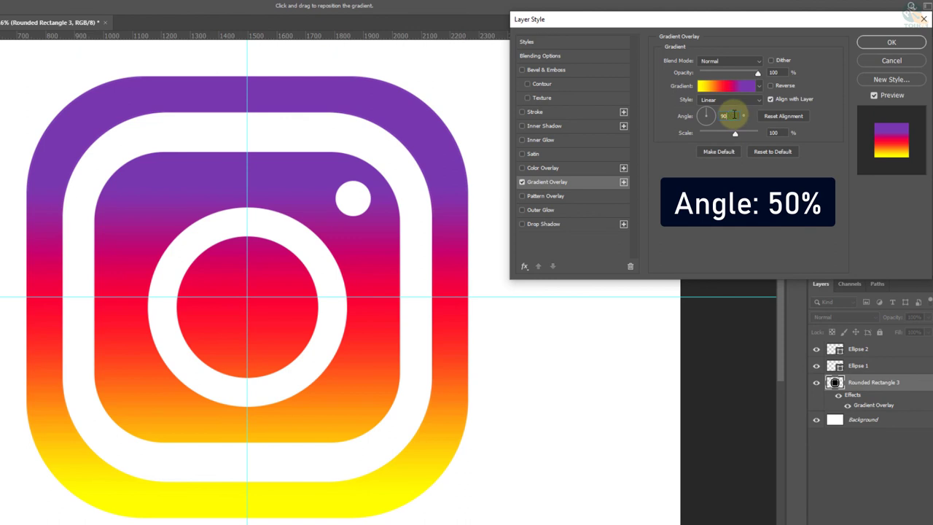
{"action": "type", "text": "35"}
{"action": "left_click_drag", "start_coordinate": [706, 113], "coordinate": [710, 115]}
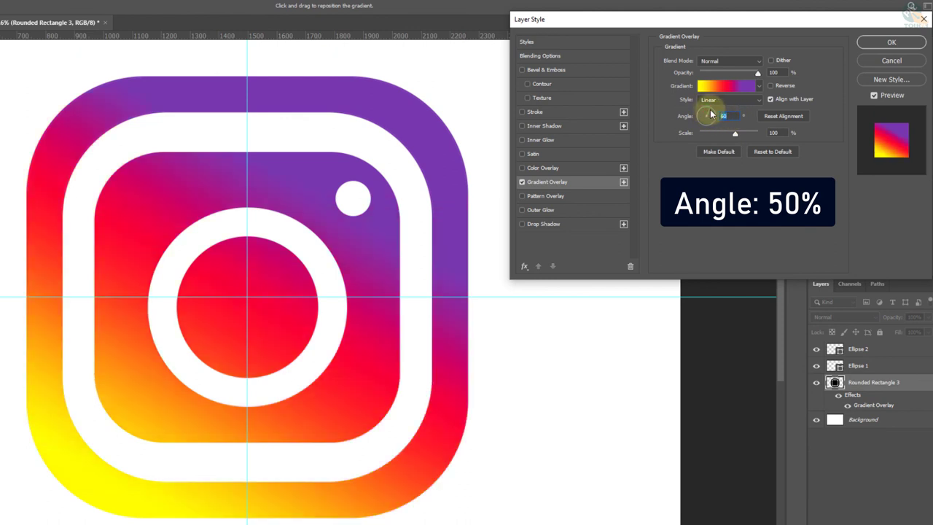
{"action": "left_click_drag", "start_coordinate": [712, 114], "coordinate": [710, 119]}
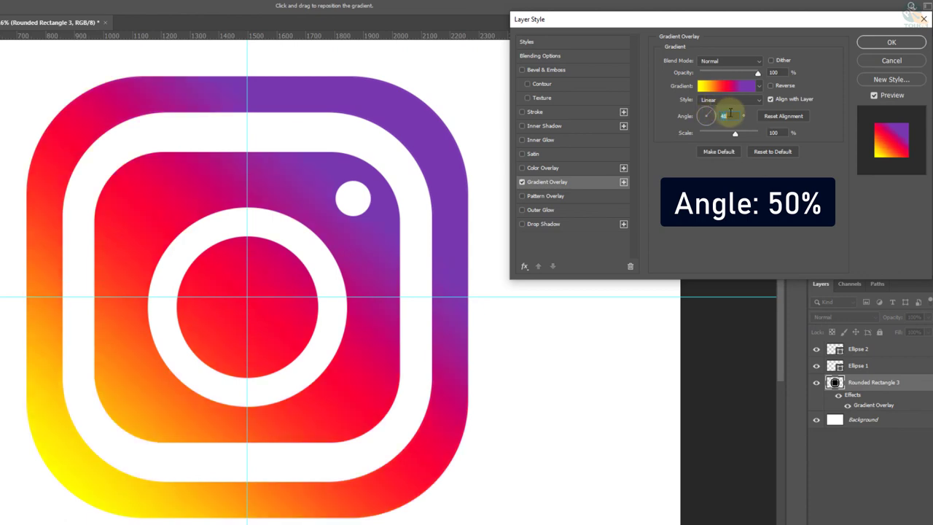
{"action": "type", "text": "50"}
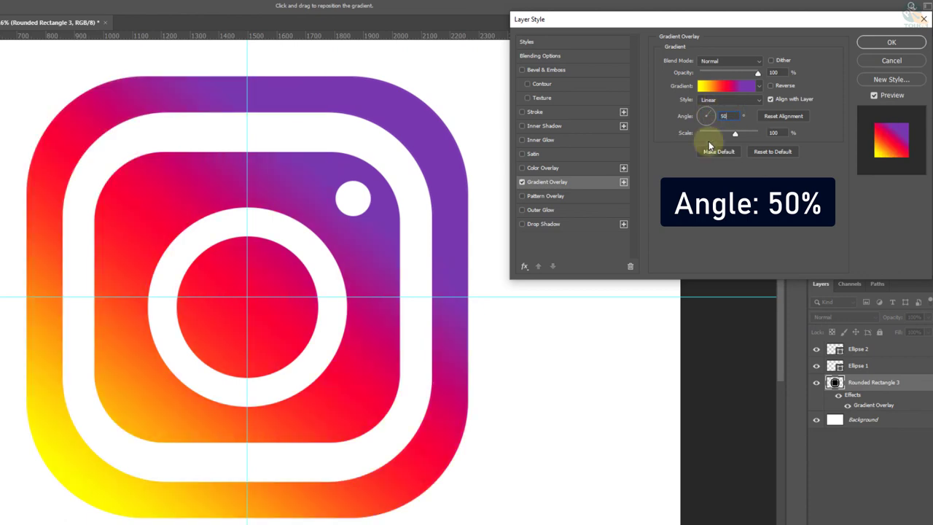
{"action": "double_click", "coordinate": [725, 116]}
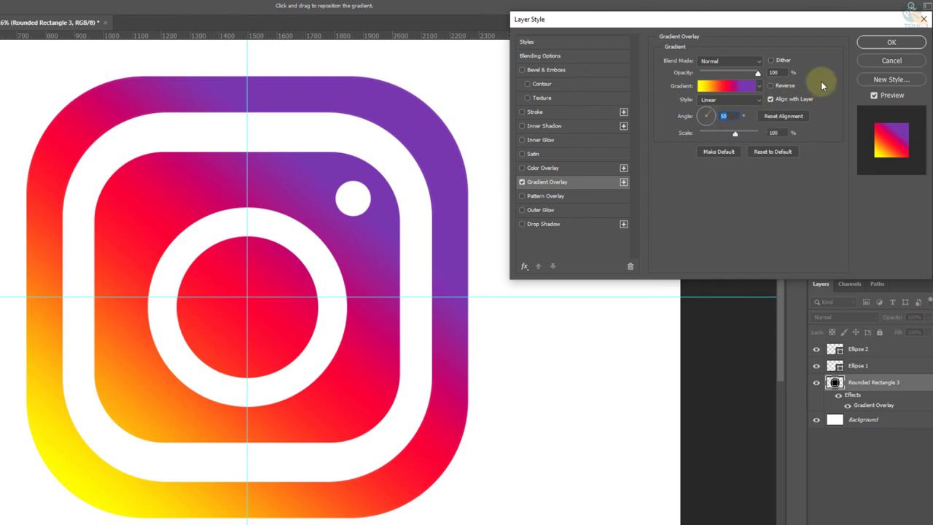
Apply the gradient layer style, zoom in on the icon, and clear all guides
{"action": "left_click", "coordinate": [892, 43]}
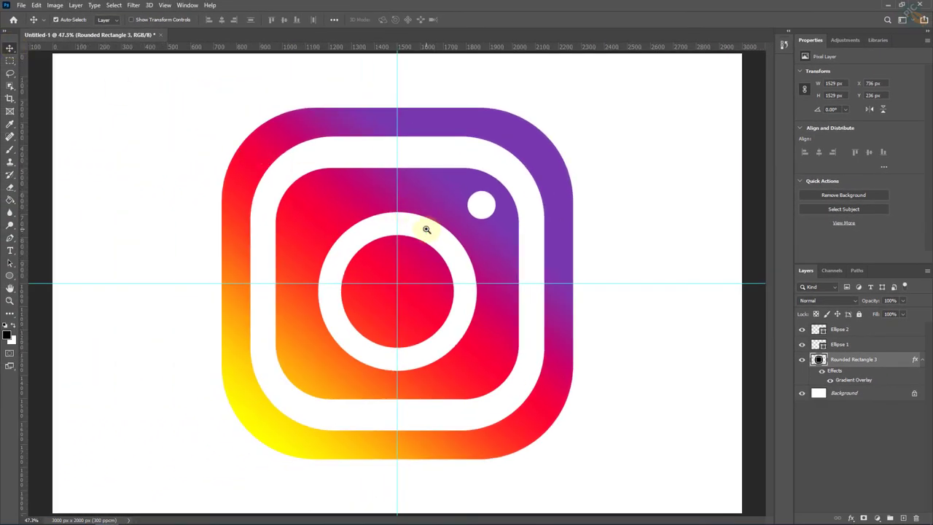
{"action": "left_click_drag", "start_coordinate": [426, 228], "coordinate": [438, 228]}
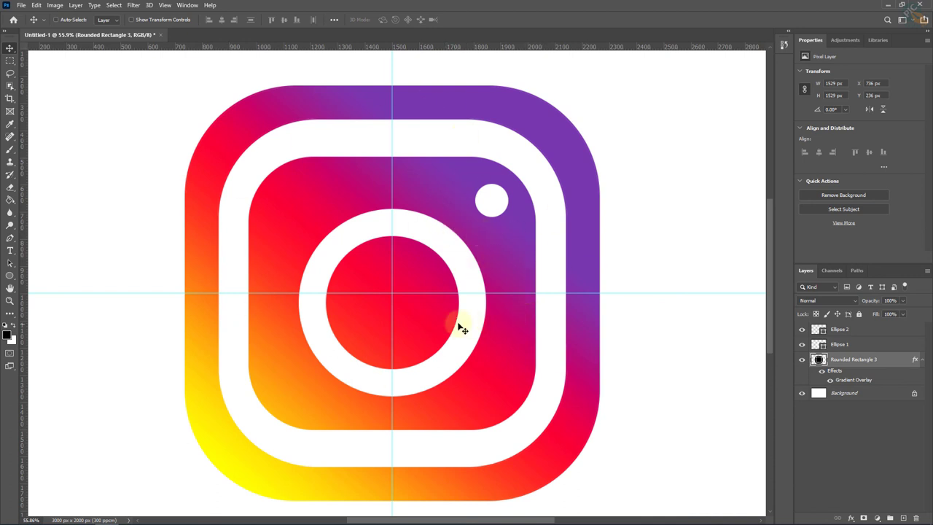
{"action": "left_click", "coordinate": [166, 7]}
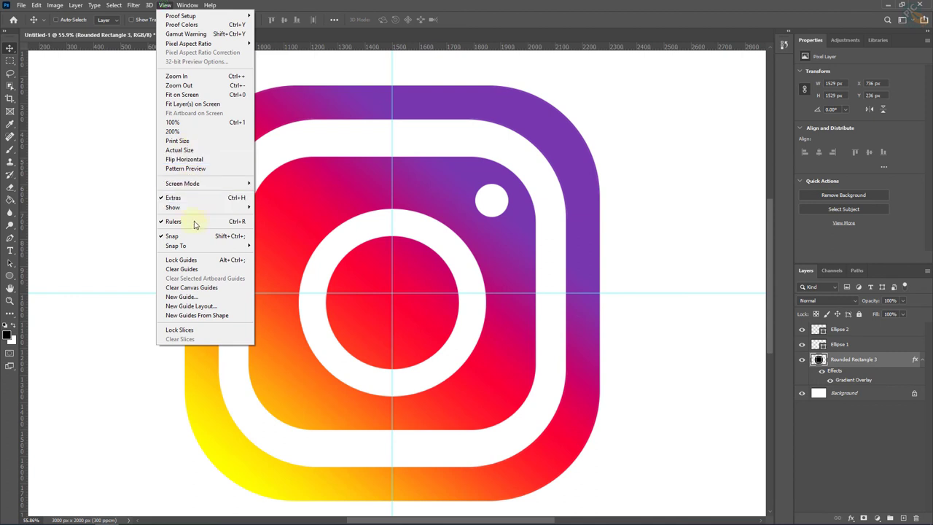
{"action": "left_click", "coordinate": [199, 272]}
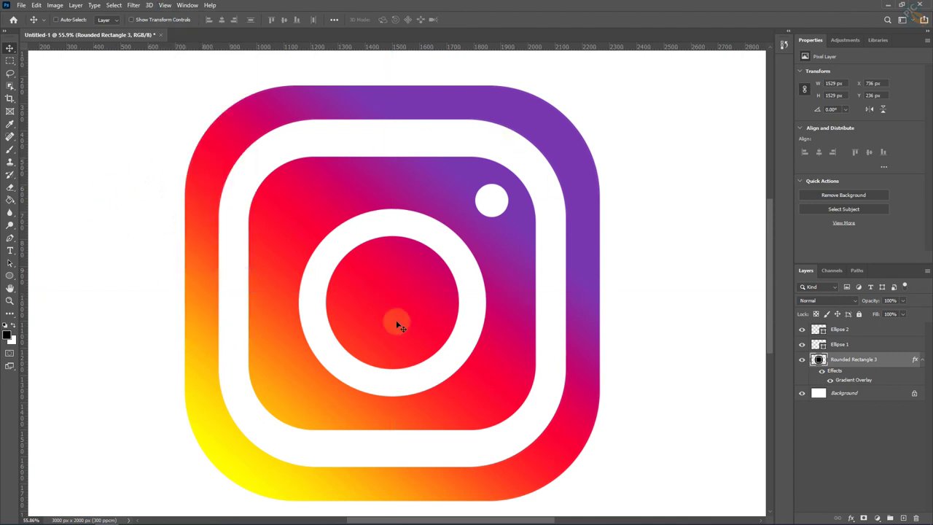